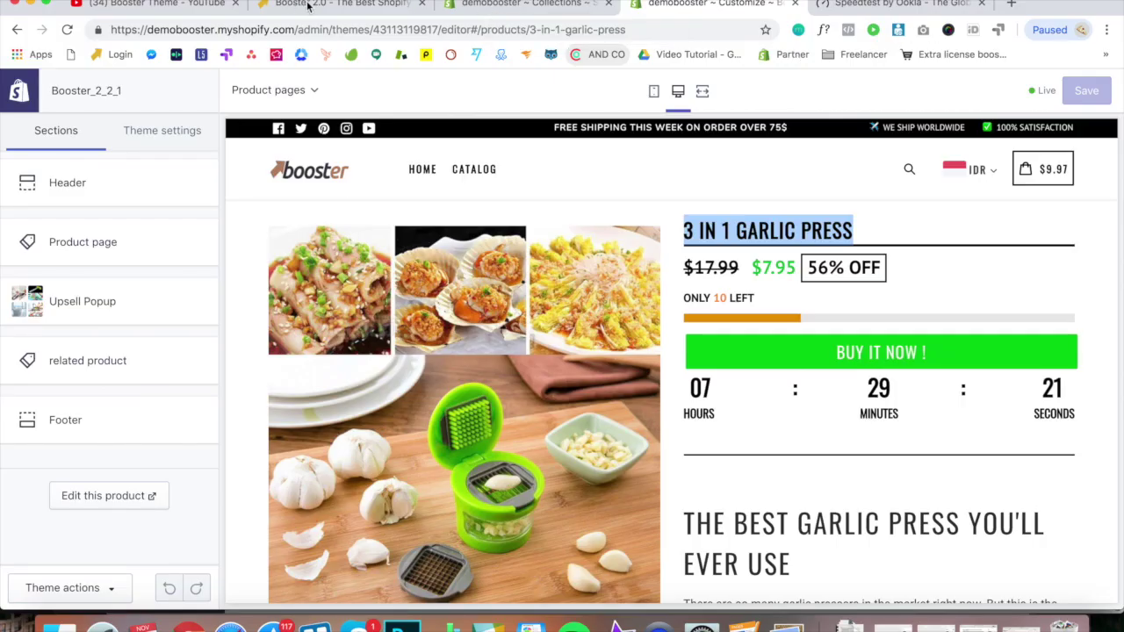
Start a new Shopify collection and title it "[Upsell 1] 3 IN 1 GARLIC PRESS", reusing the product name from the theme editor.
click(307, 7)
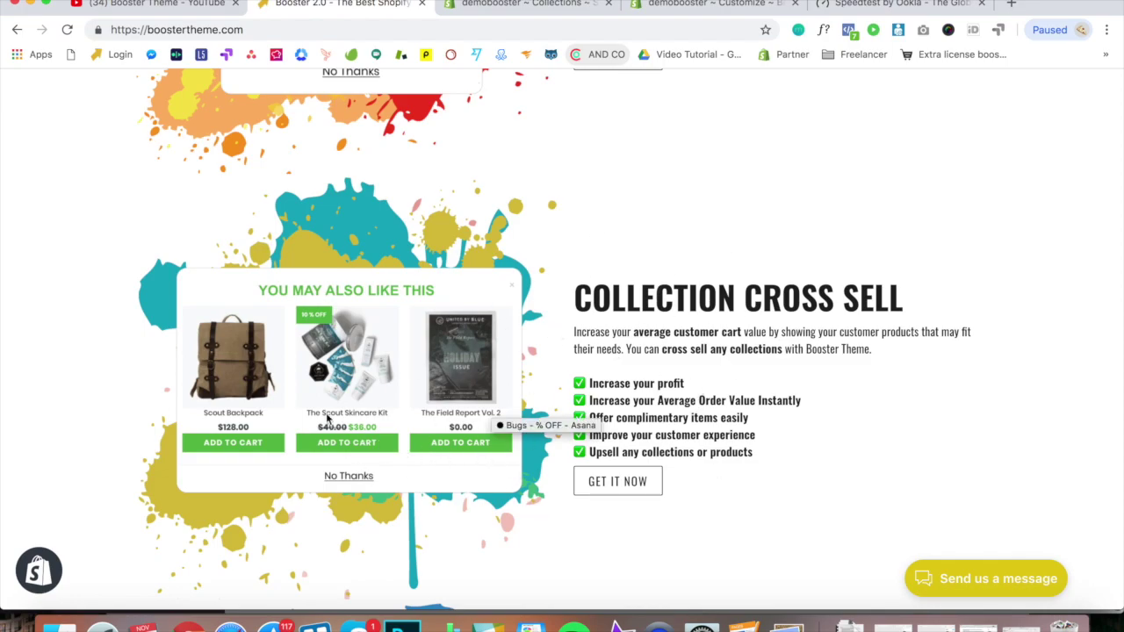
click(511, 6)
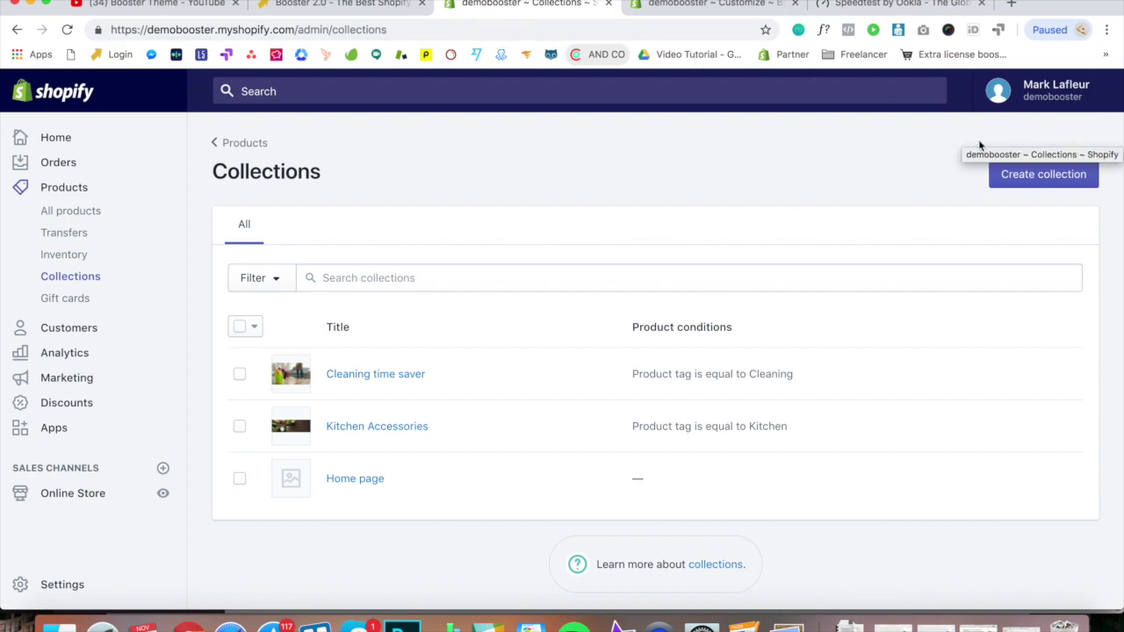
click(1043, 179)
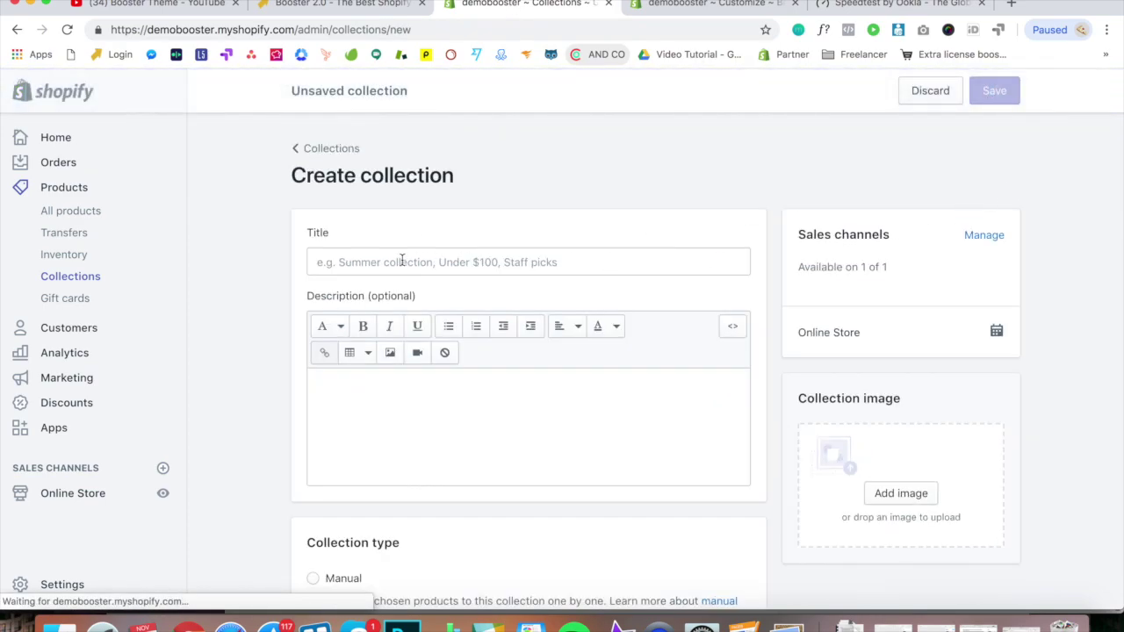
click(402, 261)
click(698, 5)
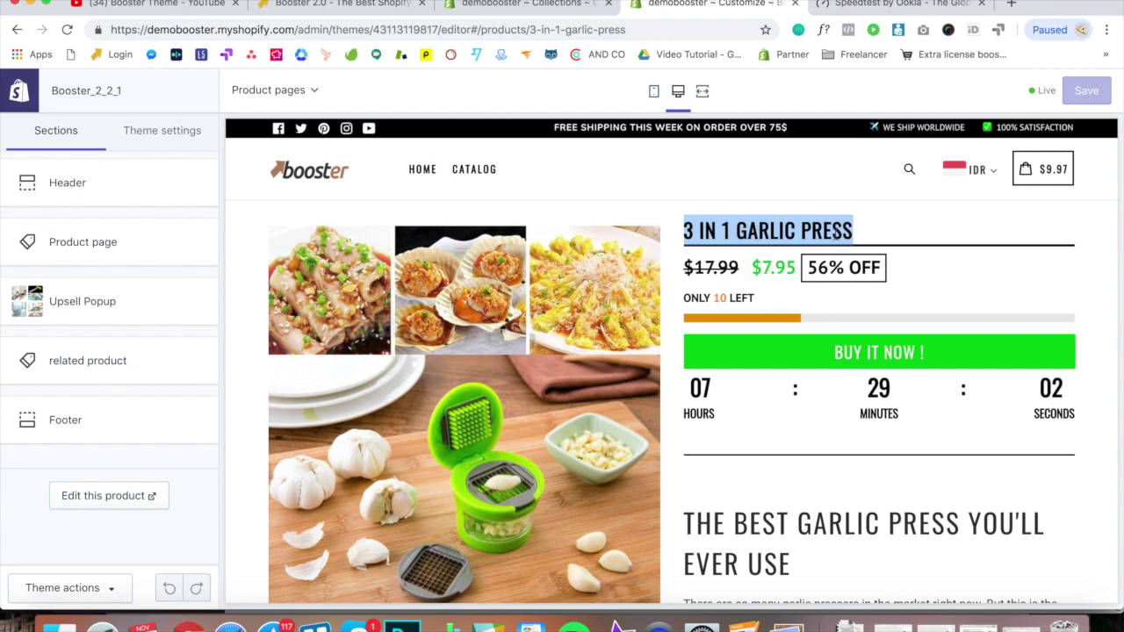
click(564, 4)
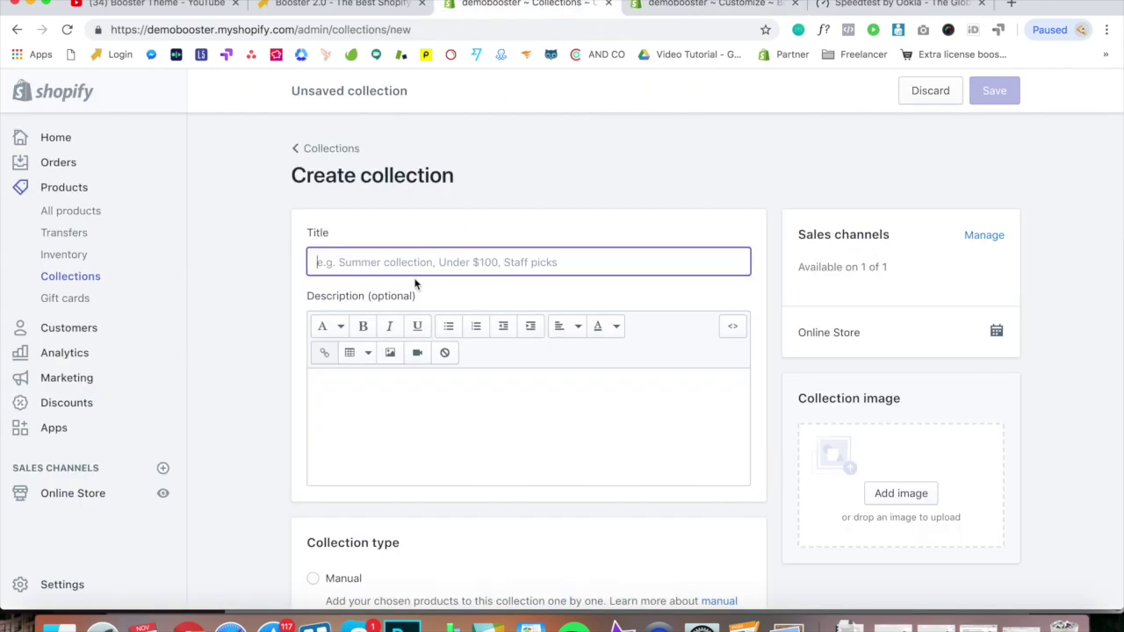
text(3 IN 1 GARLIC PRESS)
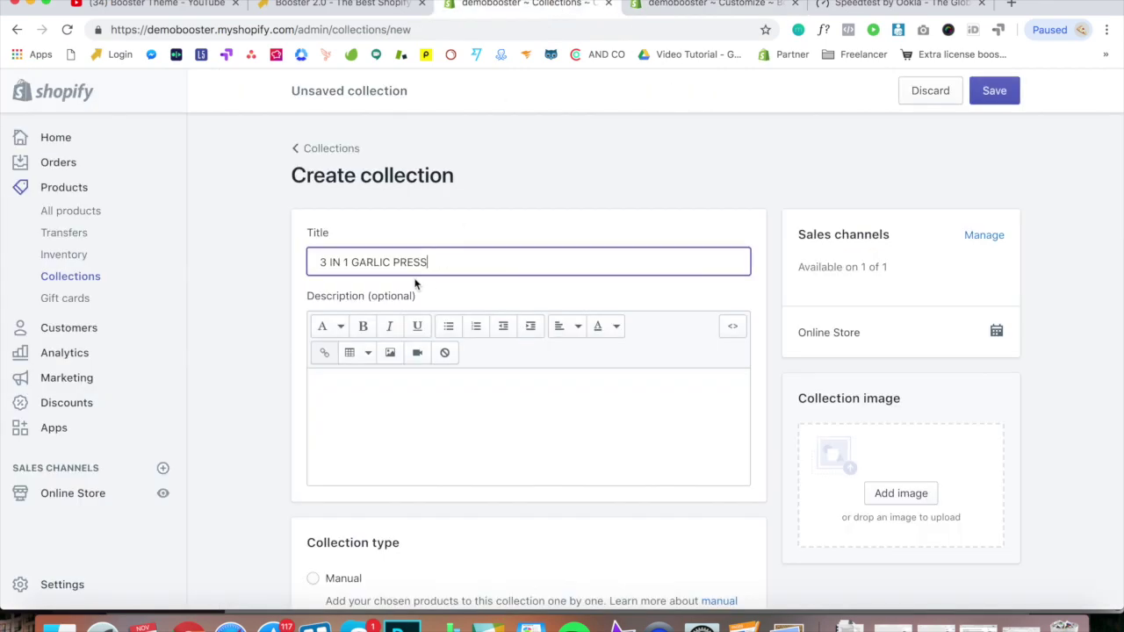
click(321, 261)
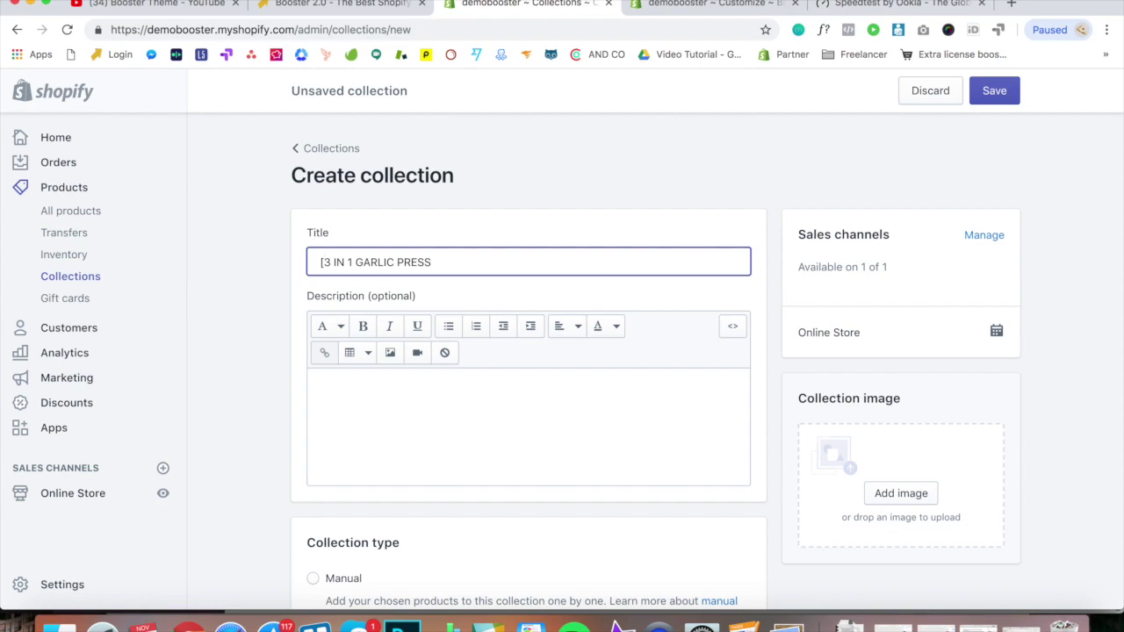
text(Upsell)
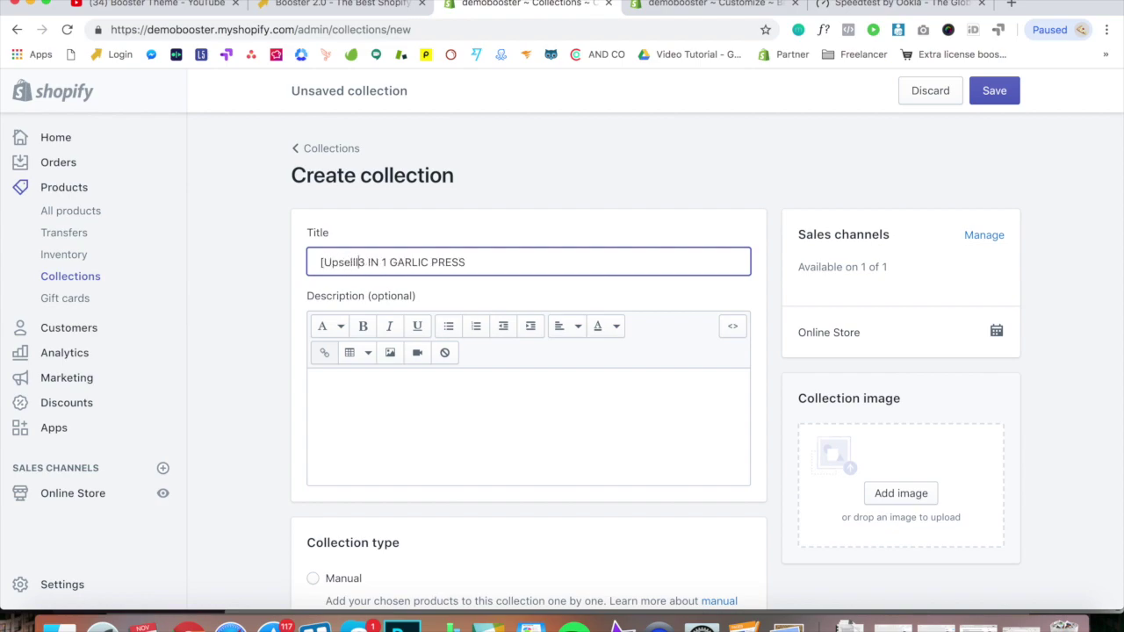
text( 1])
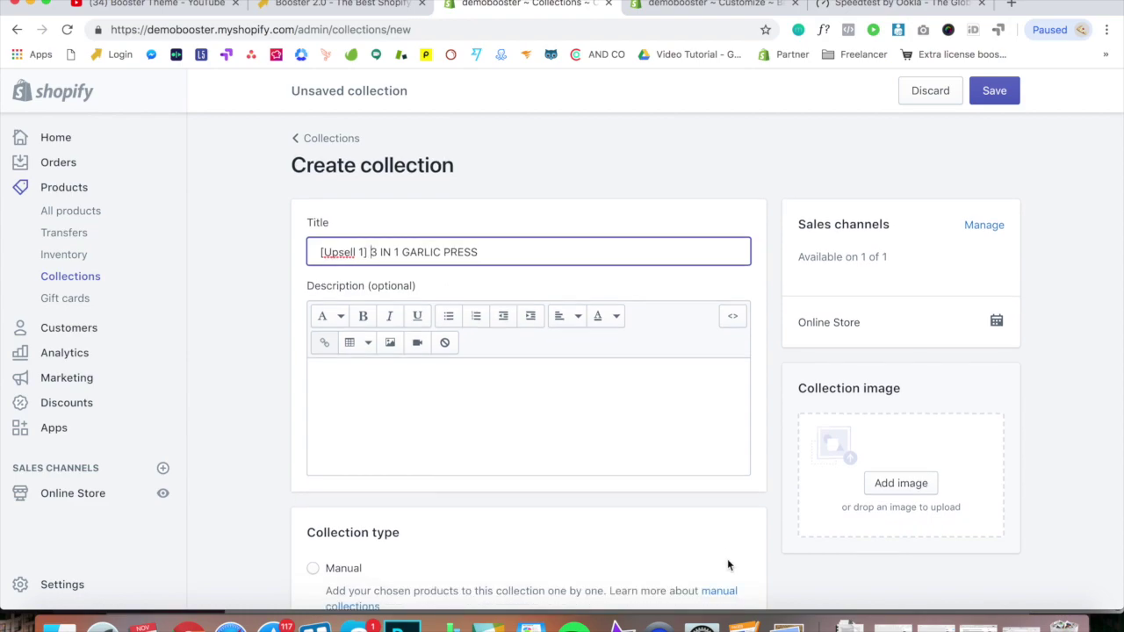
Set the Upsell 1 collection's type to Manual and save the collection.
scroll(727, 559, down, 3)
click(313, 322)
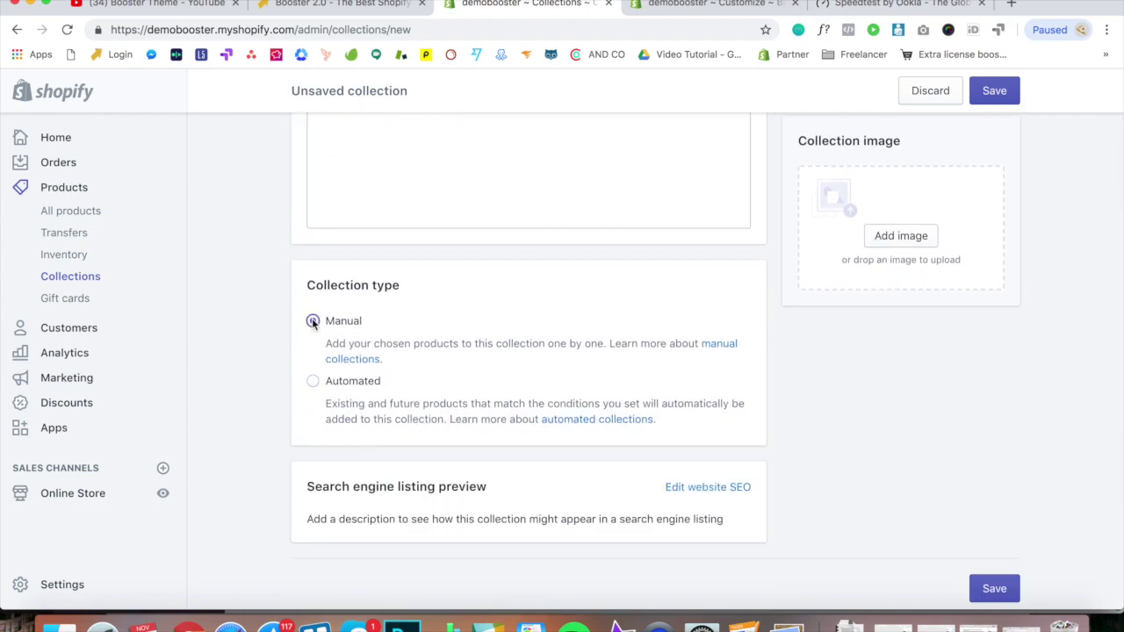
click(996, 92)
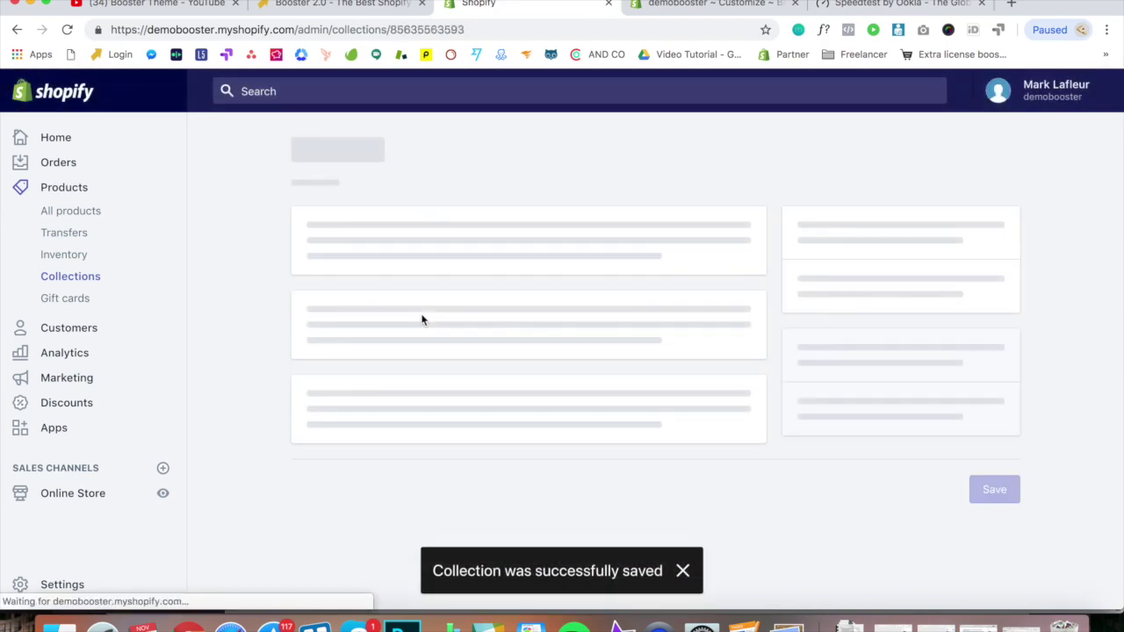
Add the 3 In 1 Garlic Press product to the Upsell 1 collection.
scroll(407, 352, down, 5)
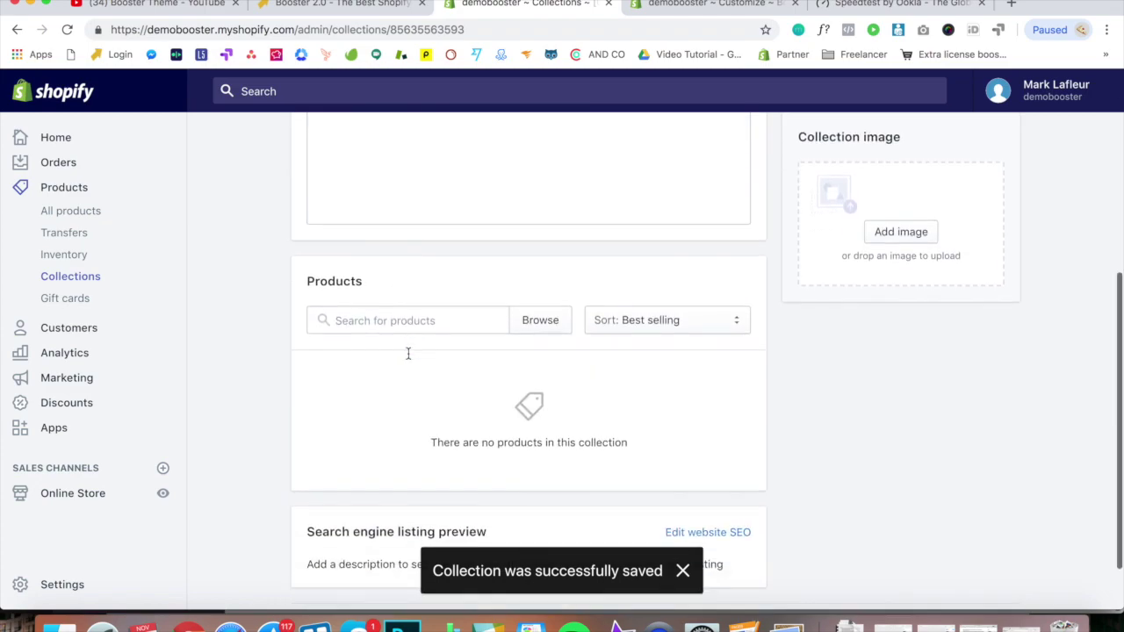
click(543, 333)
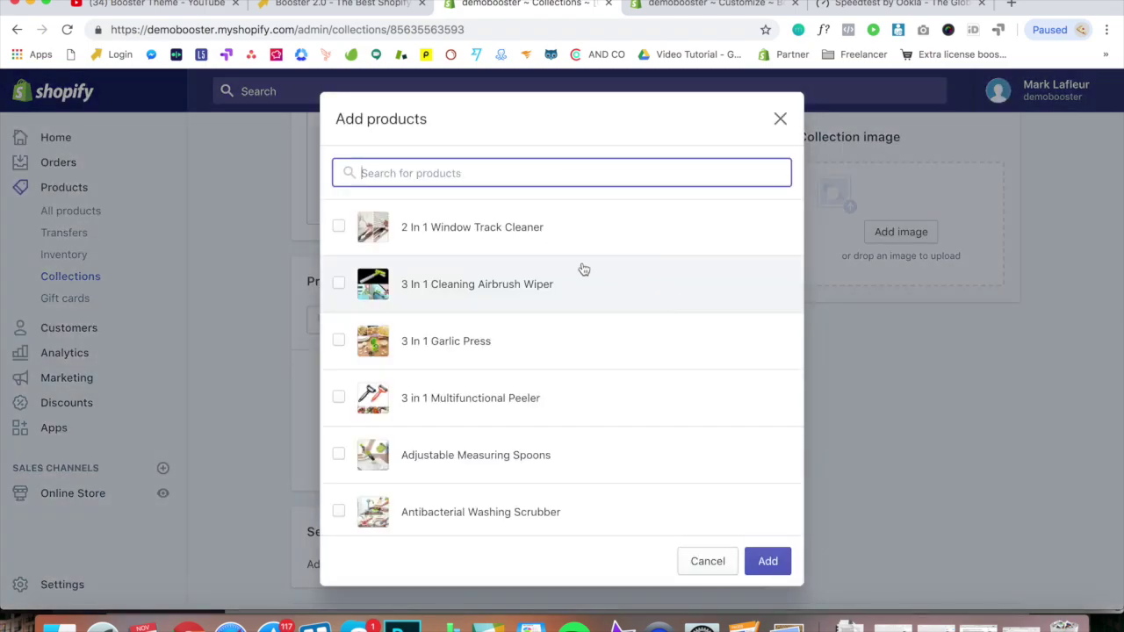
scroll(505, 351, down, 2)
scroll(507, 352, down, 3)
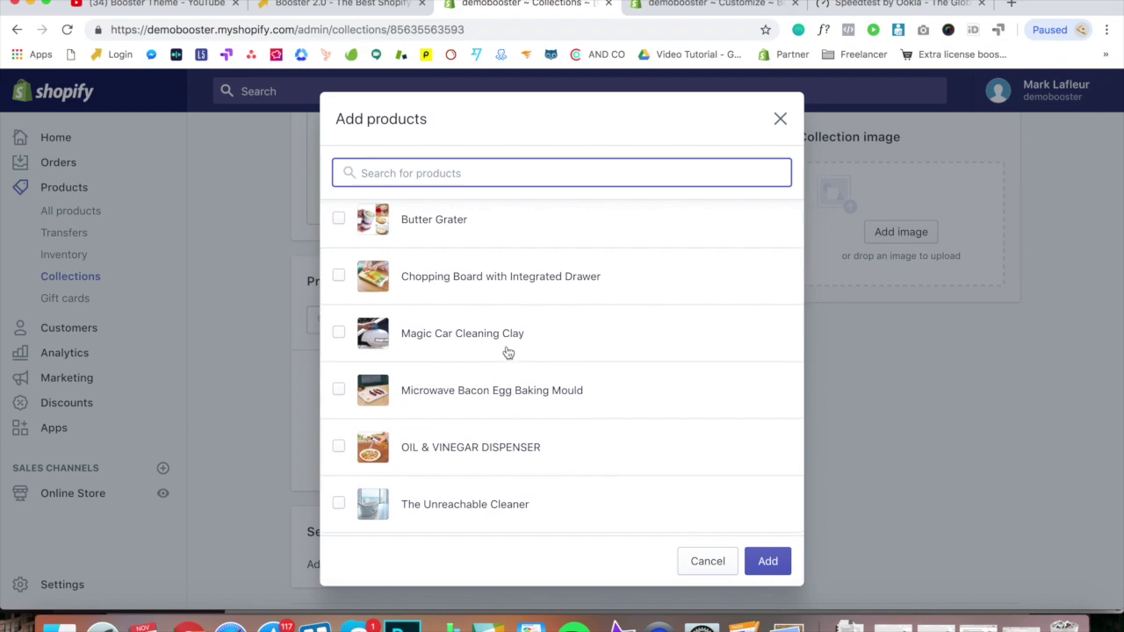
scroll(504, 372, up, 5)
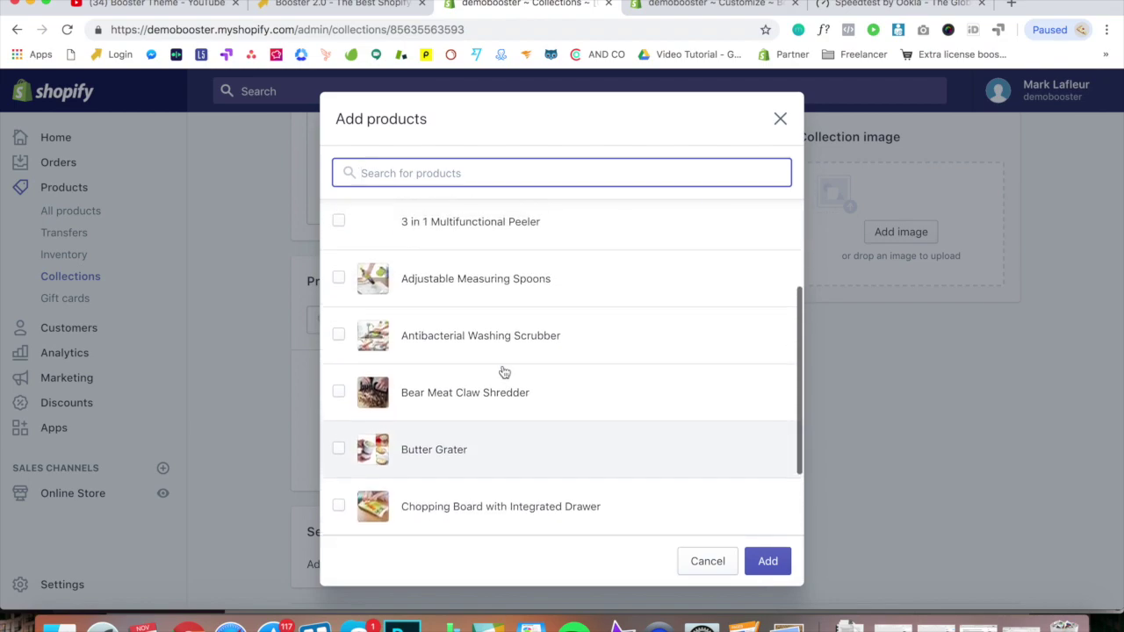
scroll(505, 372, up, 1)
click(413, 338)
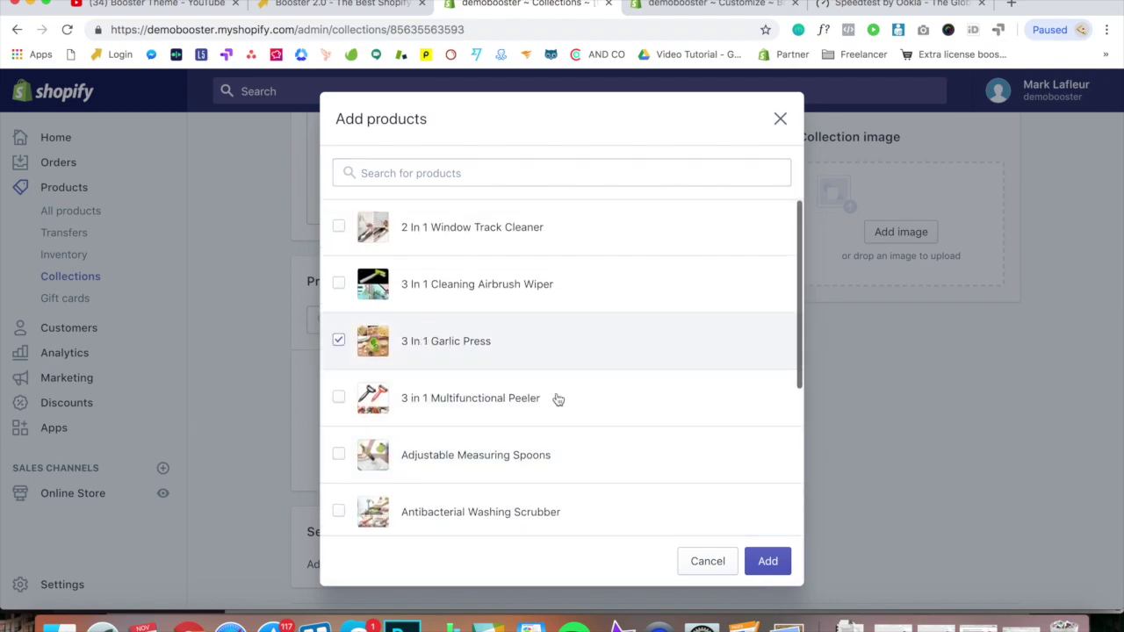
click(769, 562)
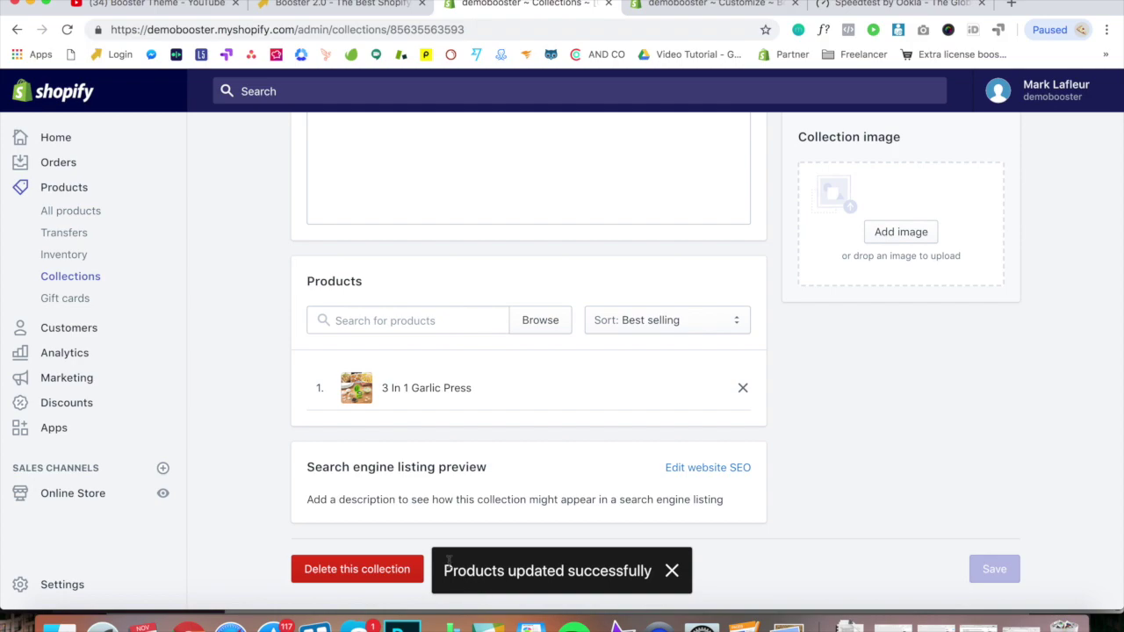
Start another new collection and title it "[Upsell 2] 3 IN 1 GARLIC PRESS".
click(72, 276)
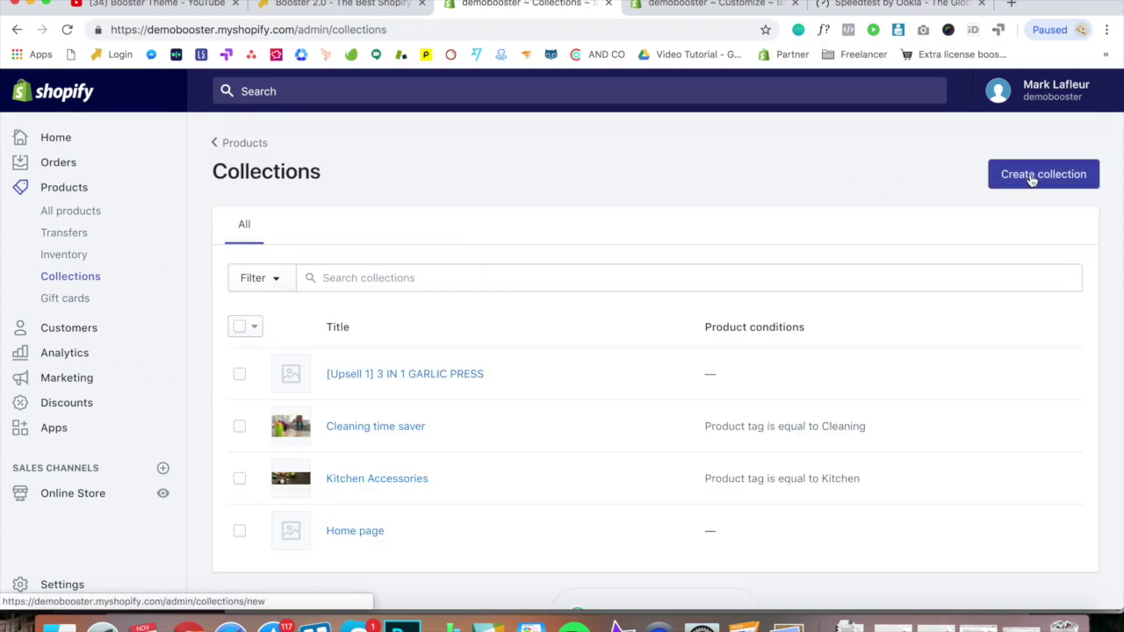
click(1032, 179)
click(417, 256)
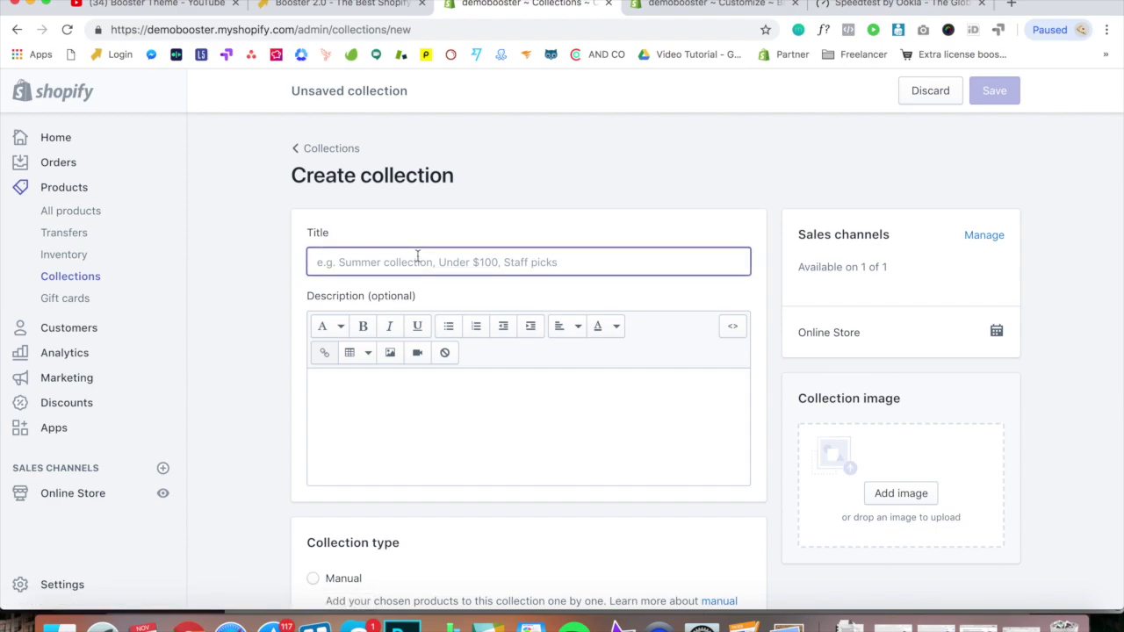
text(3 IN 1 GARLIC PRESS)
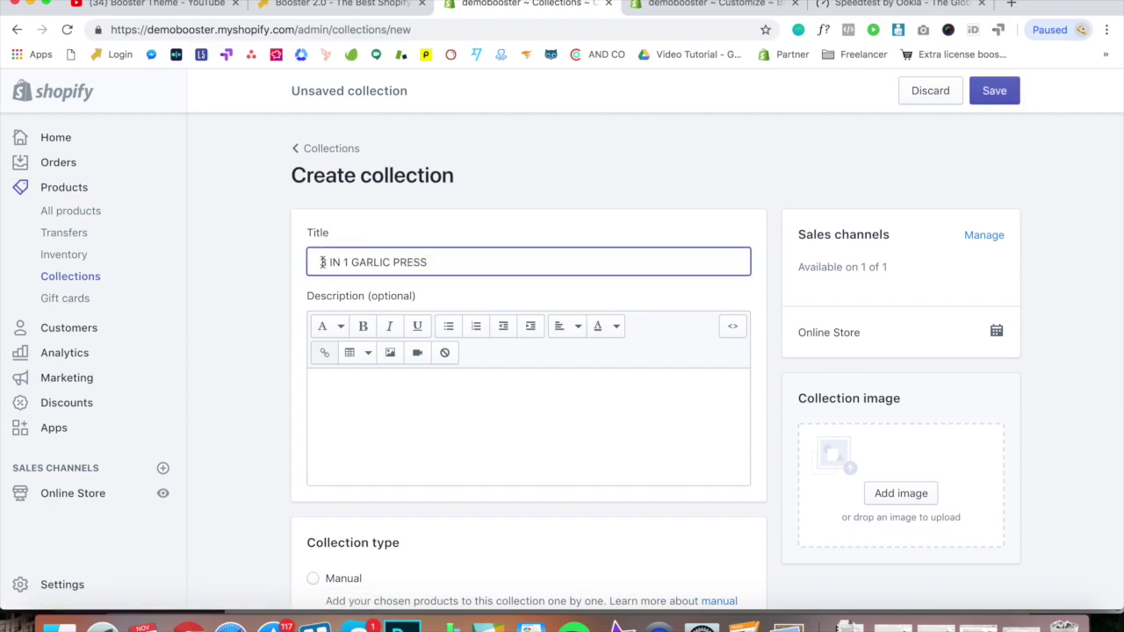
click(322, 261)
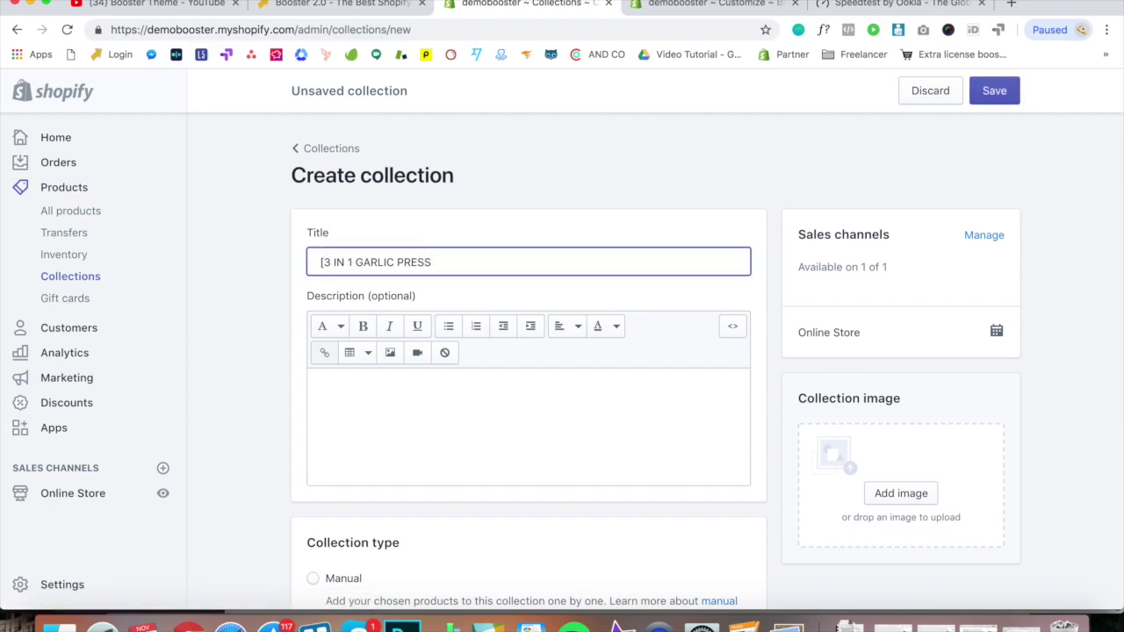
text(Upsell 2)
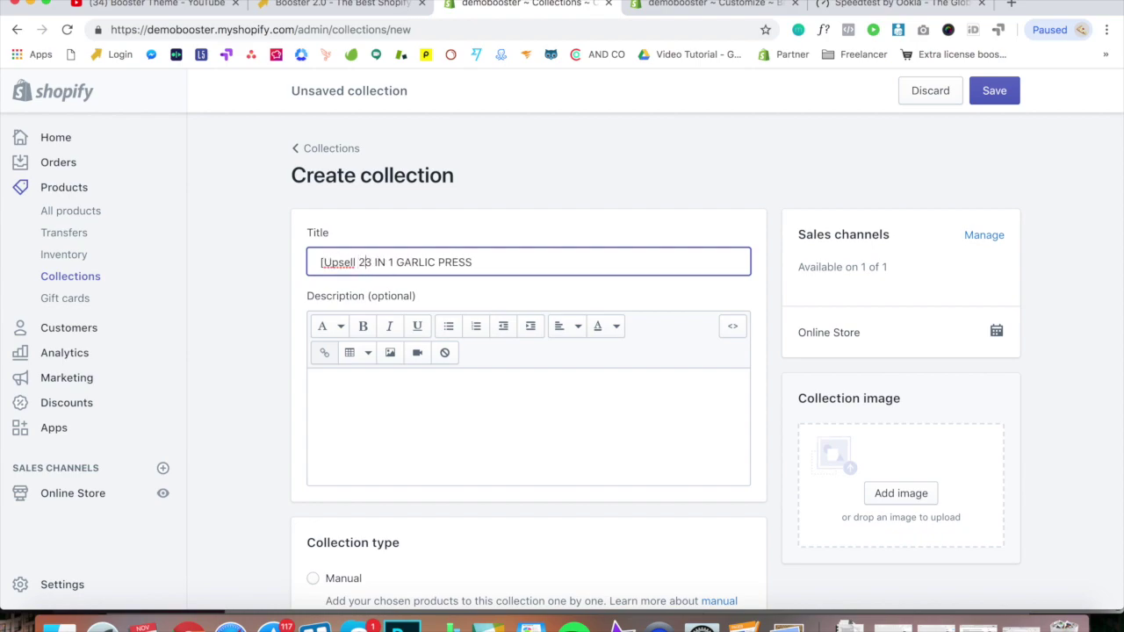
text(])
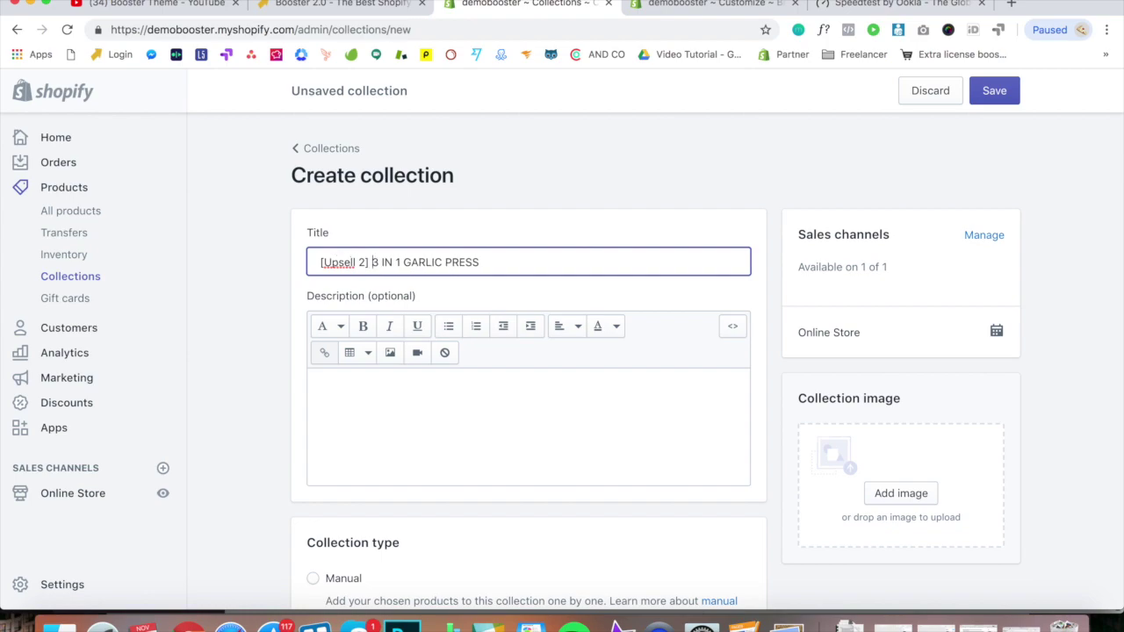
Make the Upsell 2 collection manual and save it.
scroll(570, 411, down, 3)
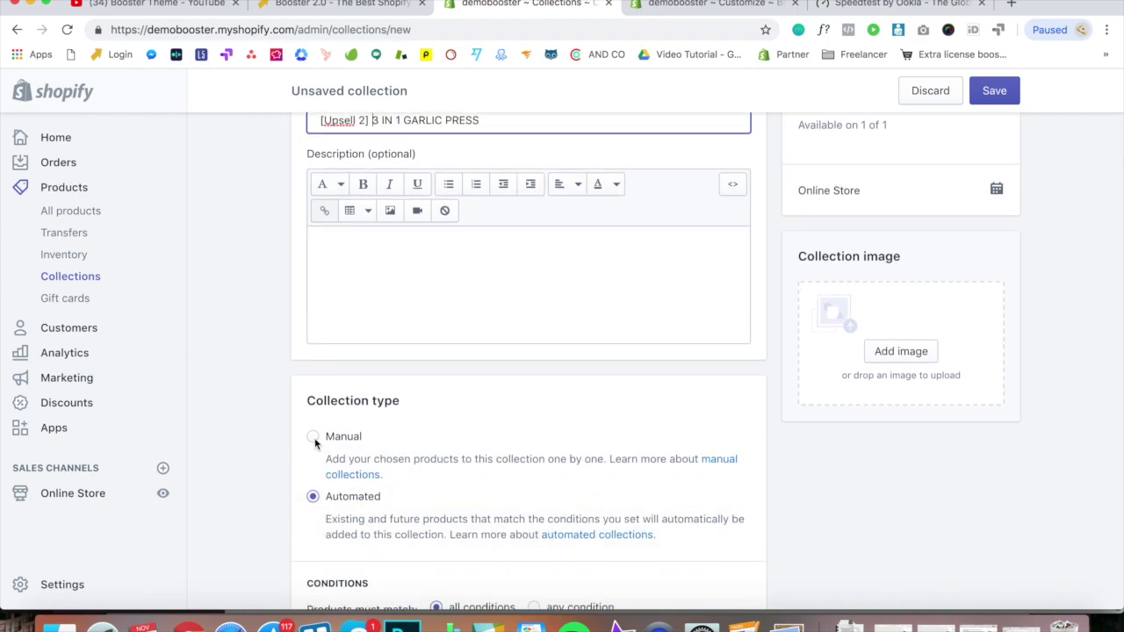
click(313, 437)
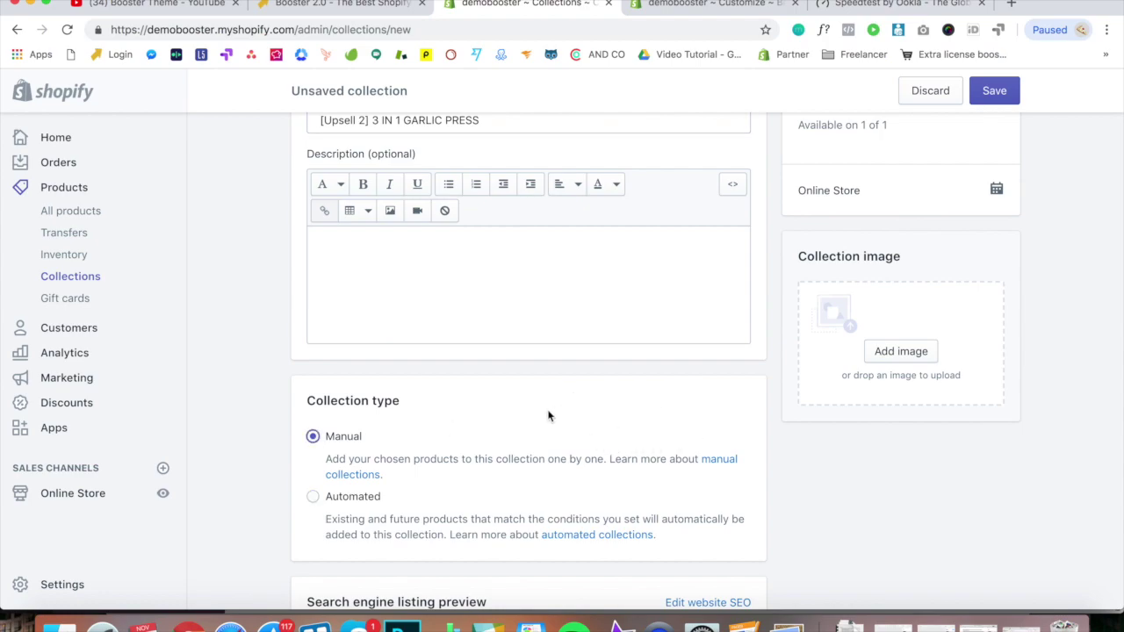
click(994, 92)
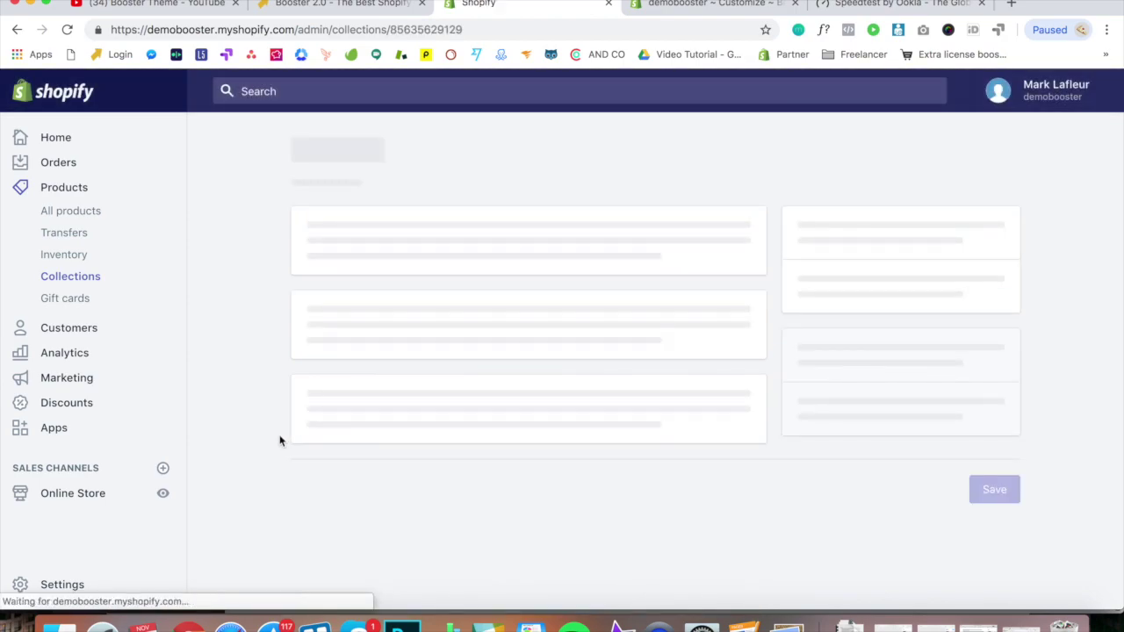
Add Butter Grater, Chopping Board with Integrated Drawer and OIL & VINEGAR DISPENSER to the Upsell 2 collection.
scroll(559, 360, down, 8)
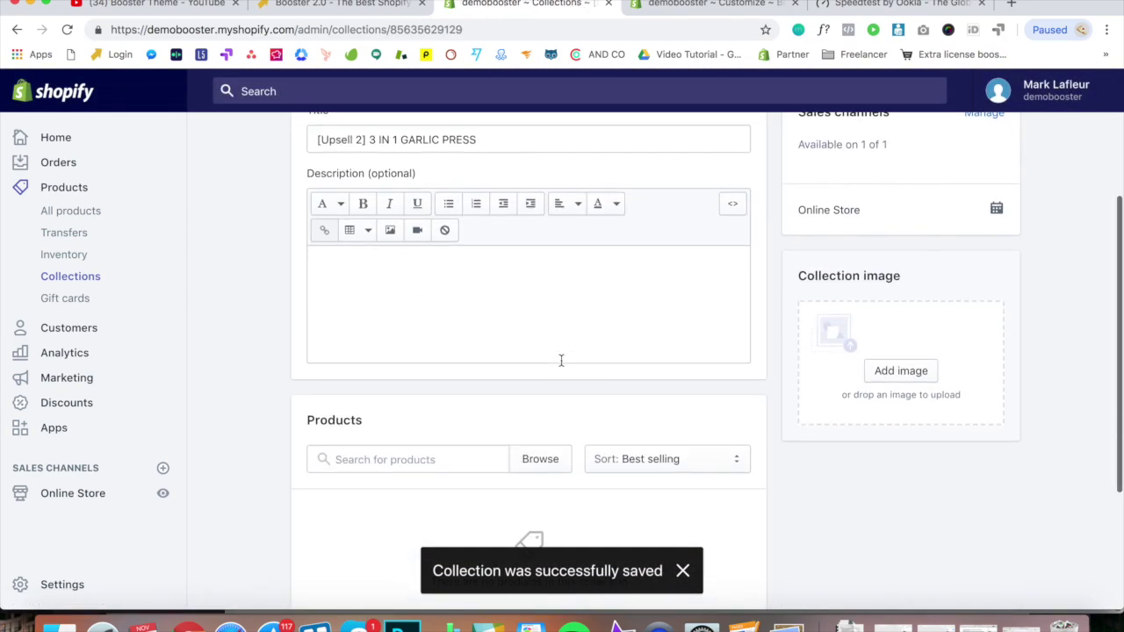
click(532, 321)
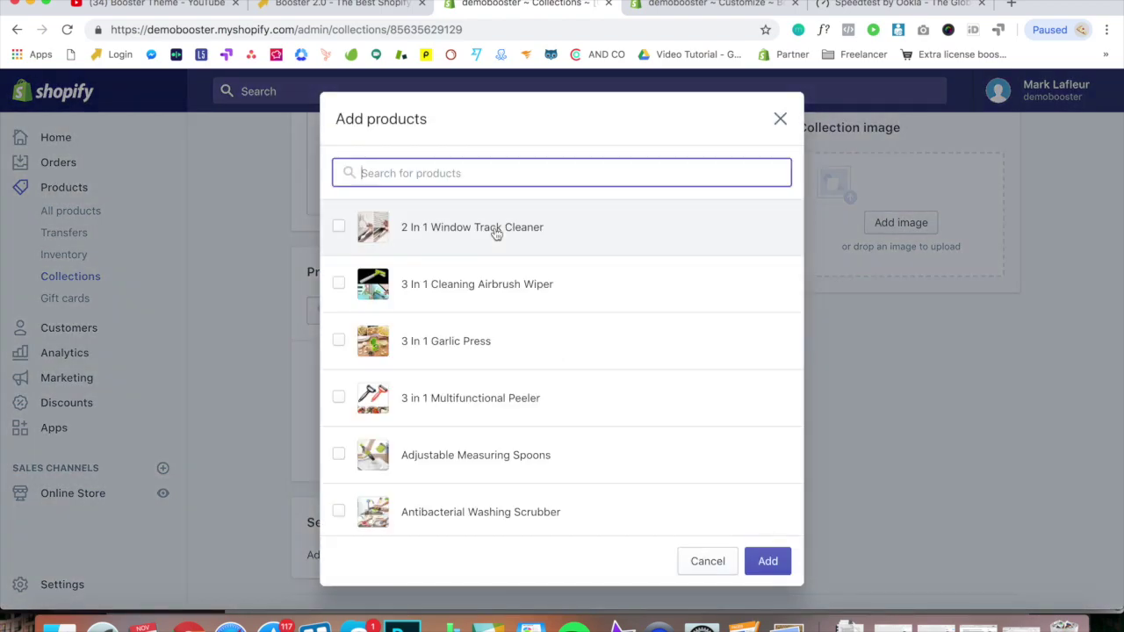
scroll(721, 224, down, 1)
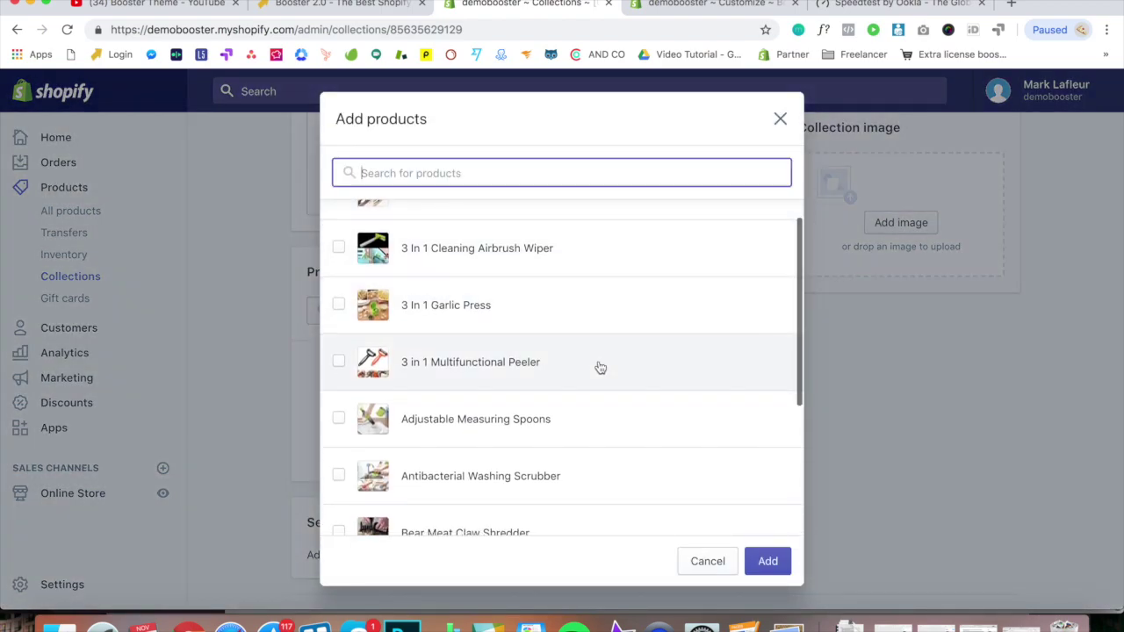
scroll(597, 366, down, 3)
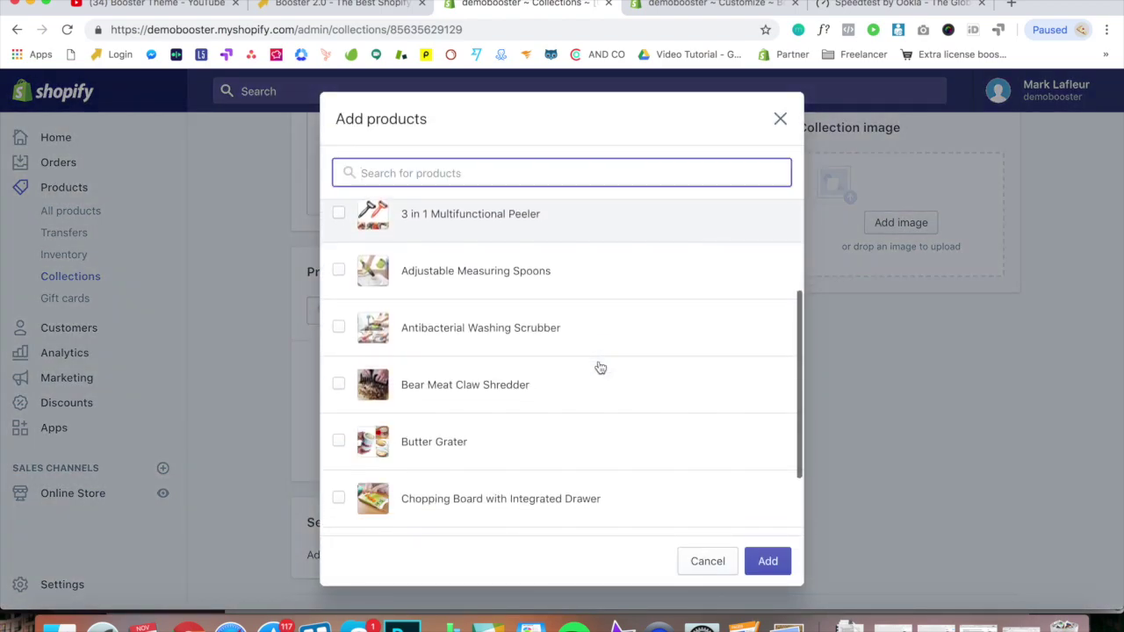
click(526, 437)
scroll(474, 395, down, 3)
click(429, 345)
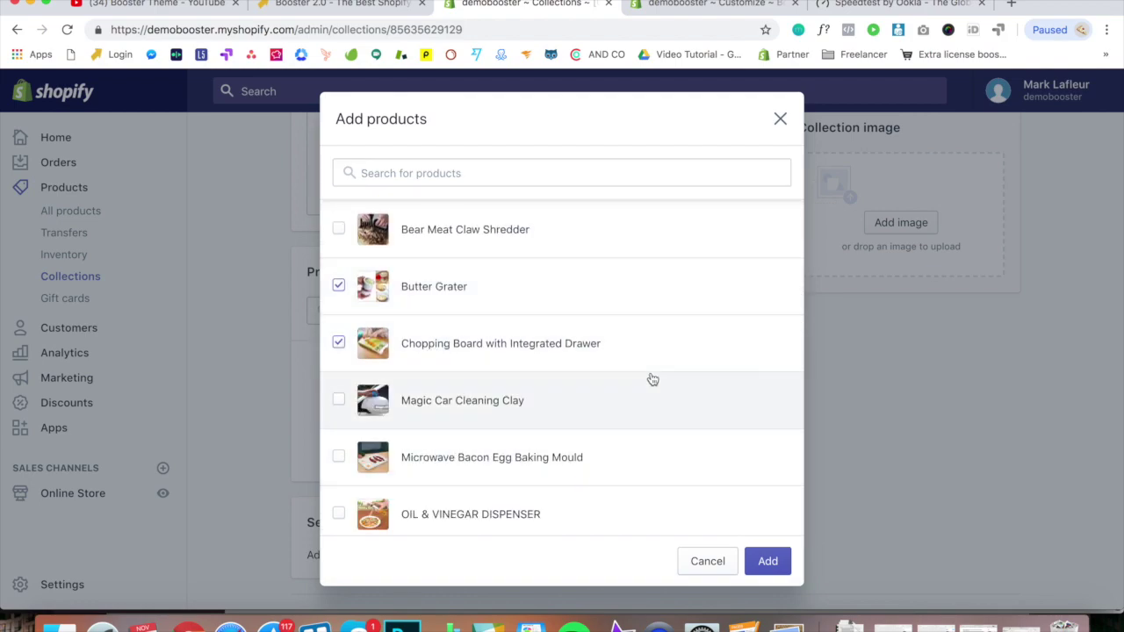
scroll(650, 378, down, 2)
click(448, 455)
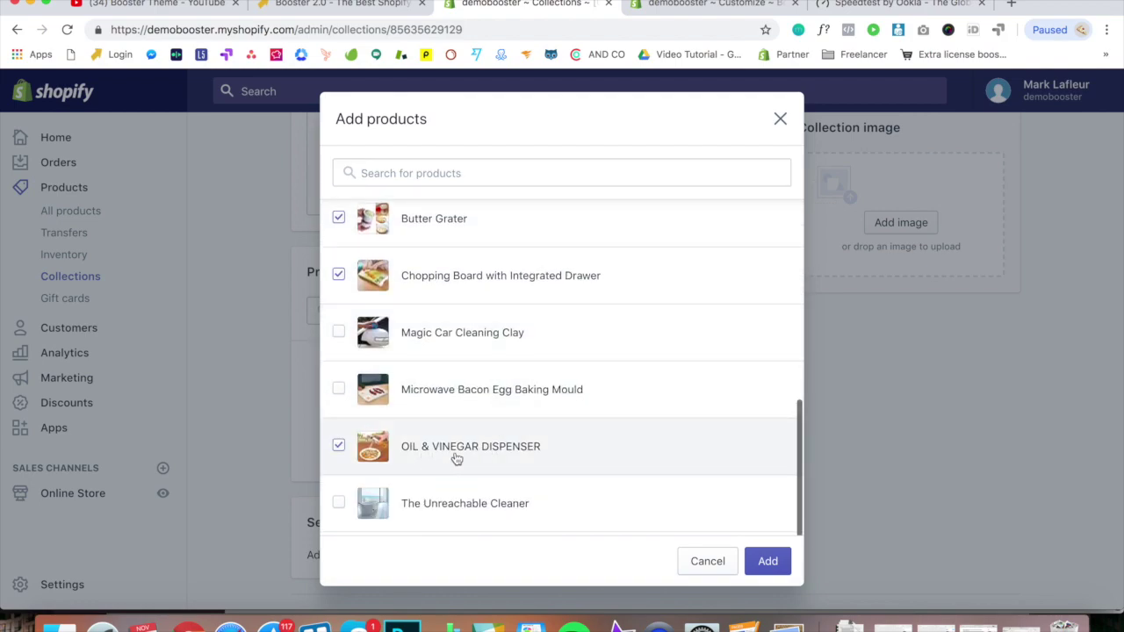
click(761, 562)
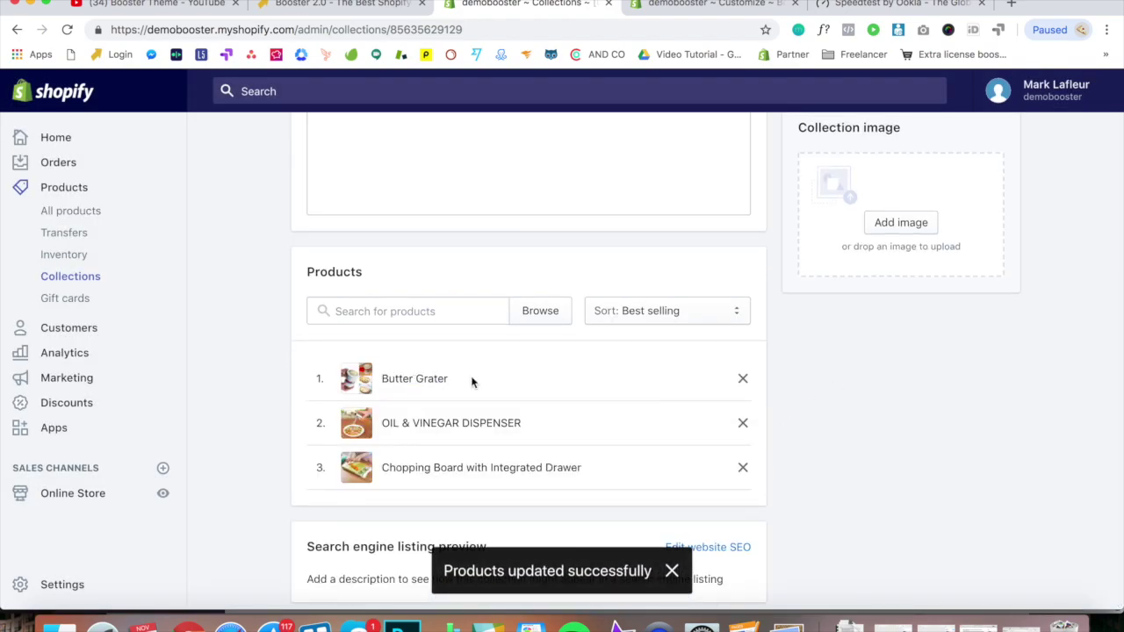
scroll(475, 379, up, 5)
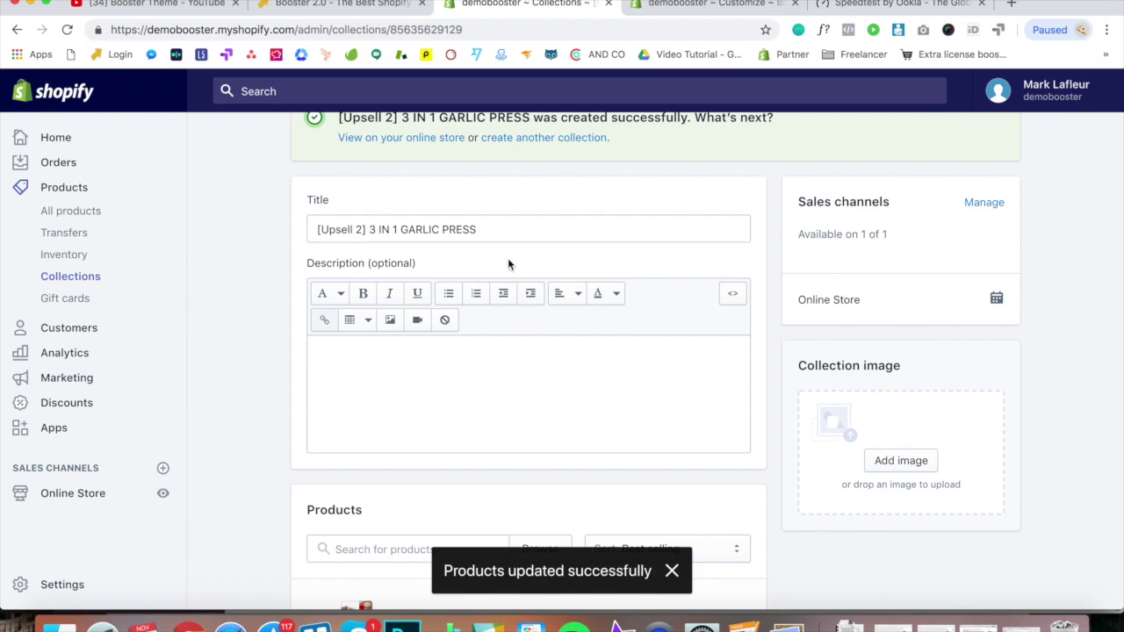
scroll(439, 344, down, 5)
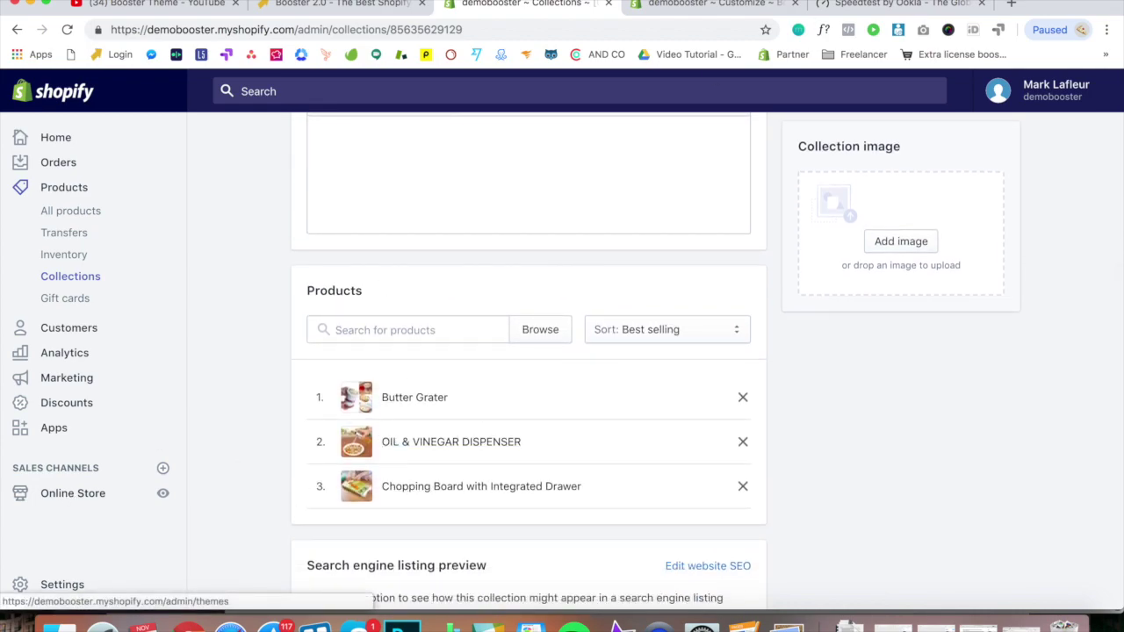
Open the live Booster_2_2_1 theme for customization and go to the 3 In 1 Garlic Press product page in the preview.
click(84, 494)
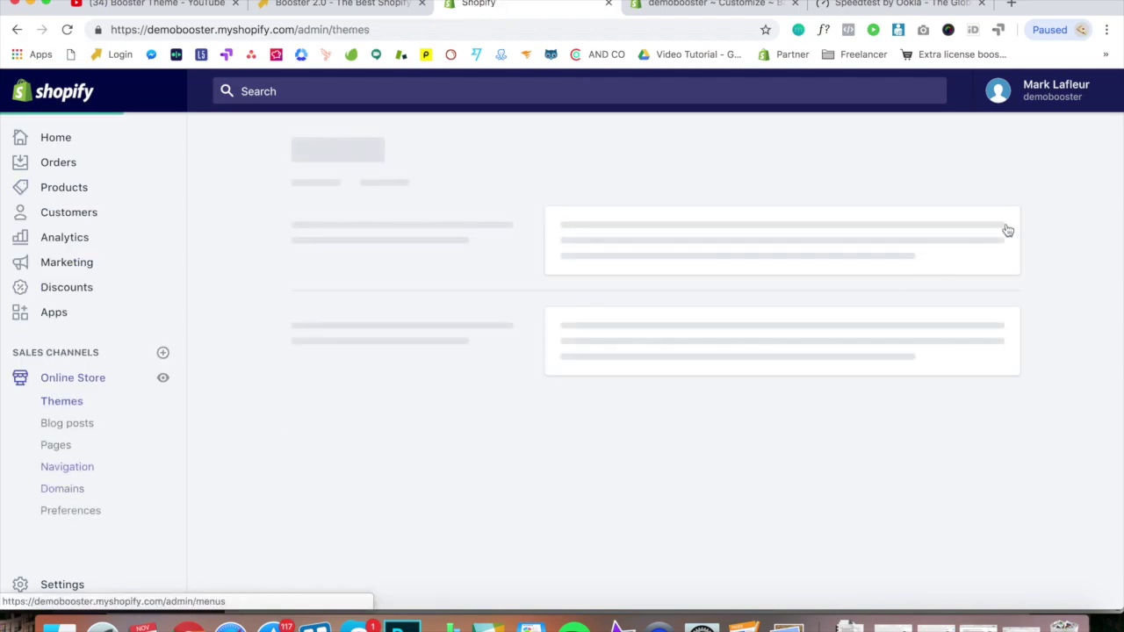
click(972, 255)
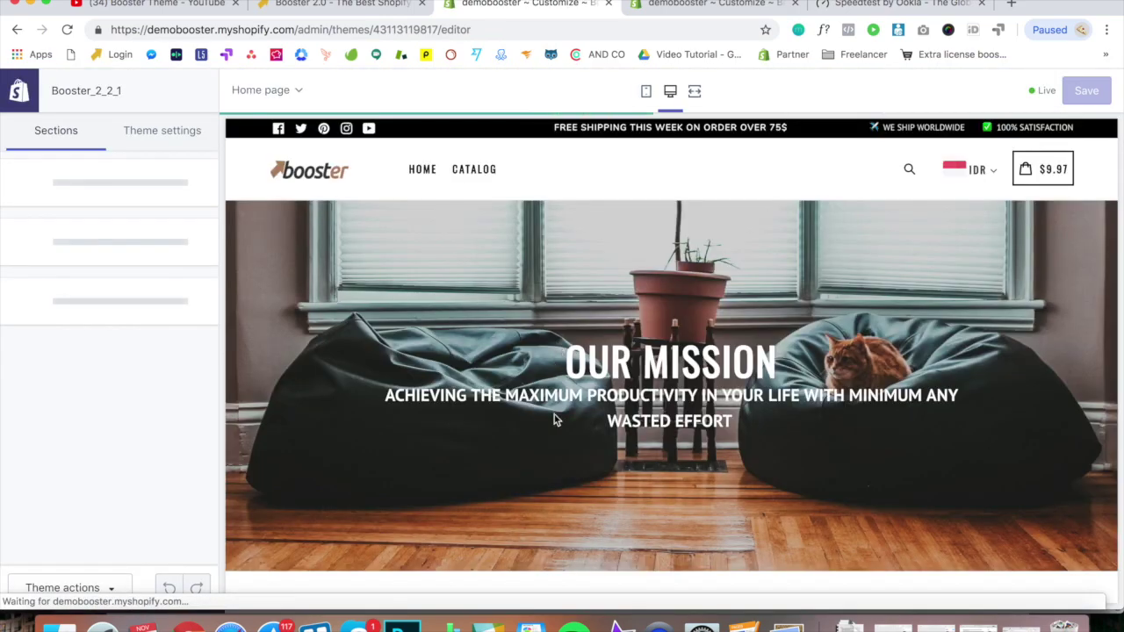
scroll(554, 415, down, 5)
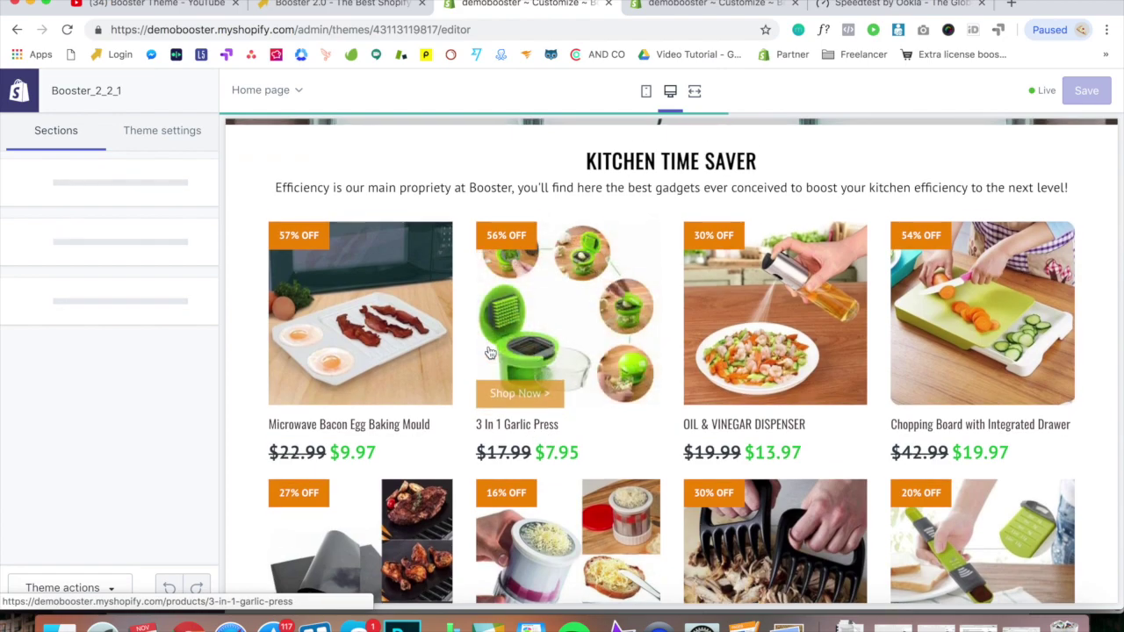
scroll(557, 351, down, 2)
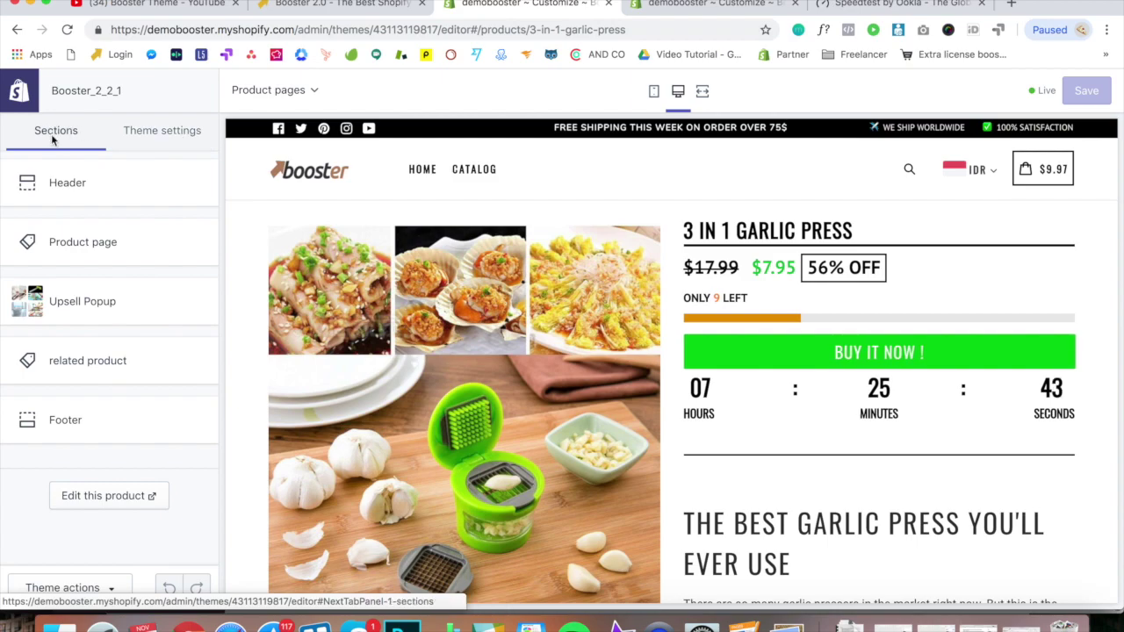
Remove the existing empty Collection Upsell block from the product page's Upsell Popup section.
click(95, 310)
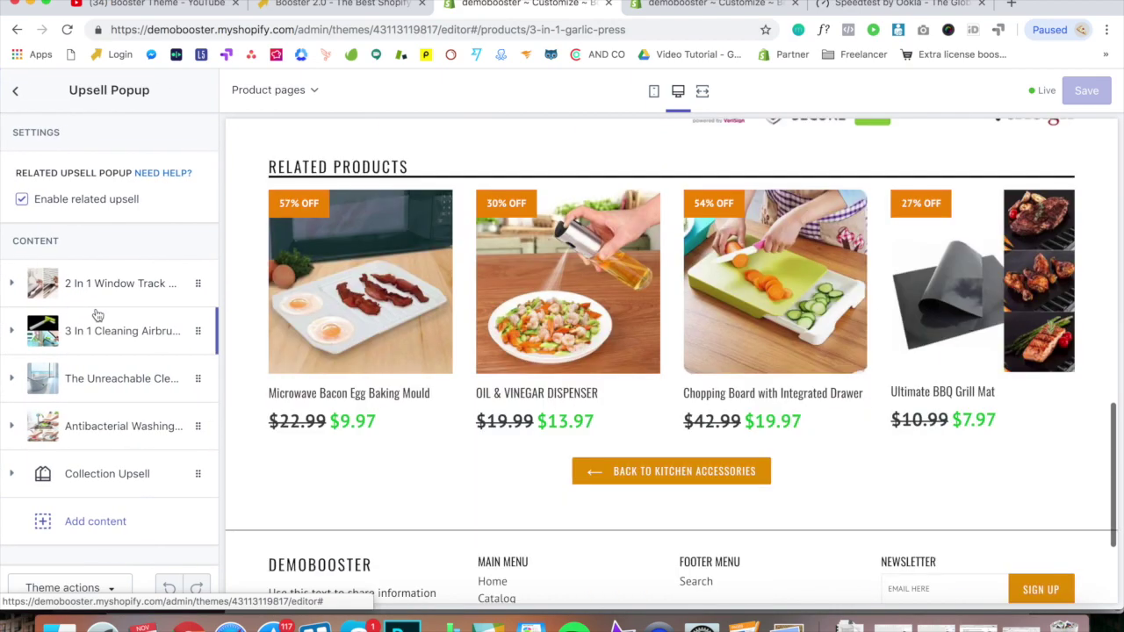
click(14, 475)
click(16, 477)
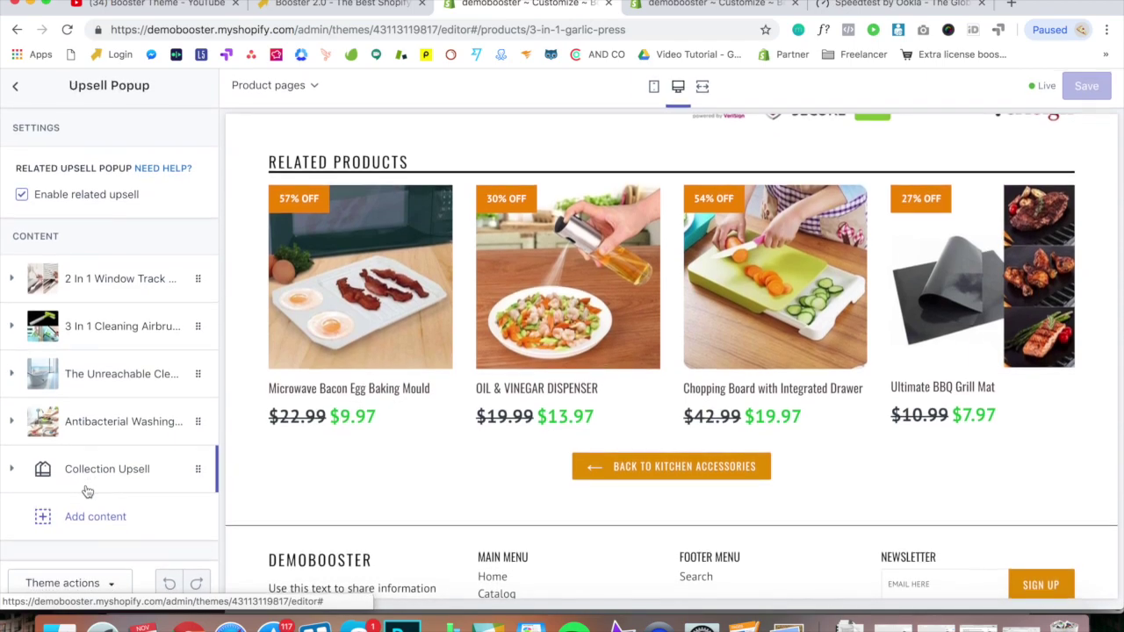
click(105, 473)
scroll(100, 487, down, 5)
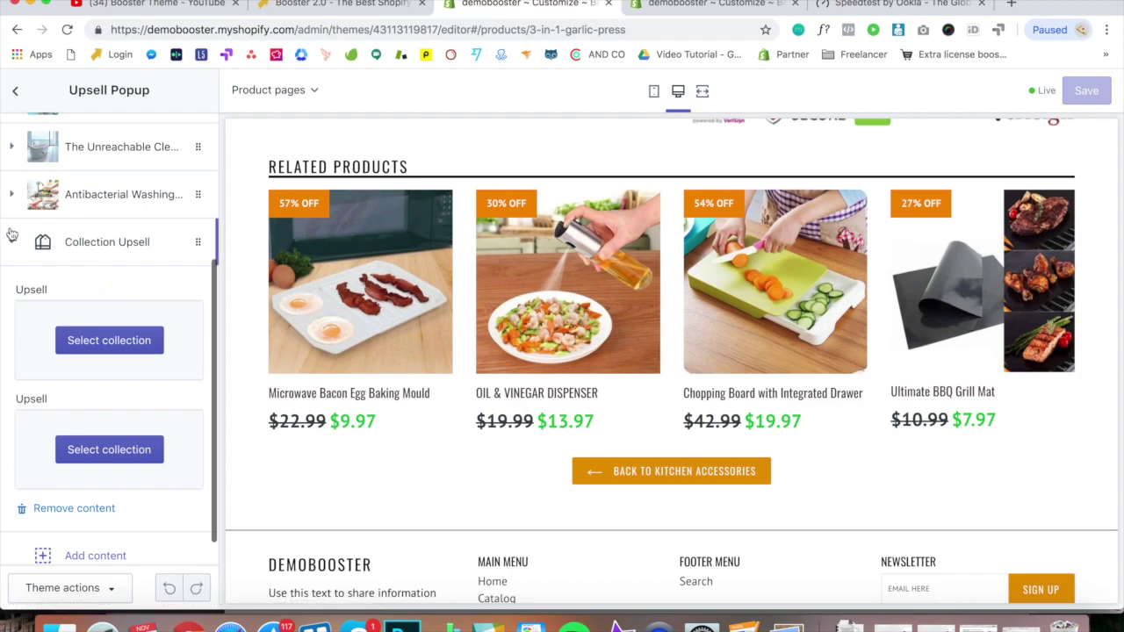
click(74, 507)
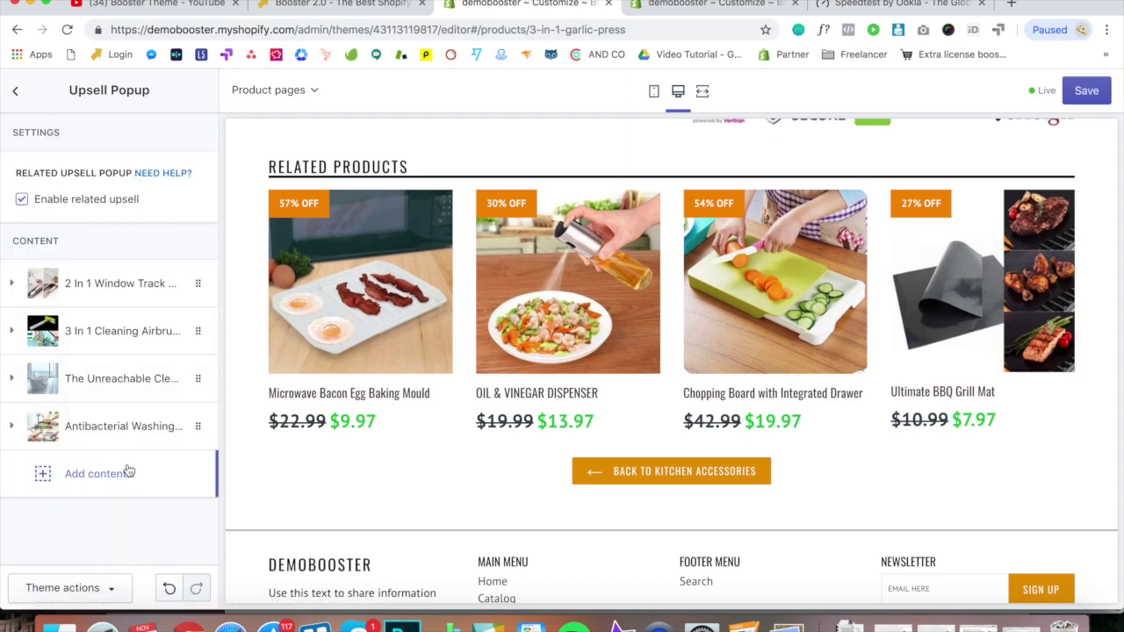
Add a new Collection Upsell block and assign "[Upsell 1] 3 IN 1 GARLIC PRESS" as its first collection.
click(95, 476)
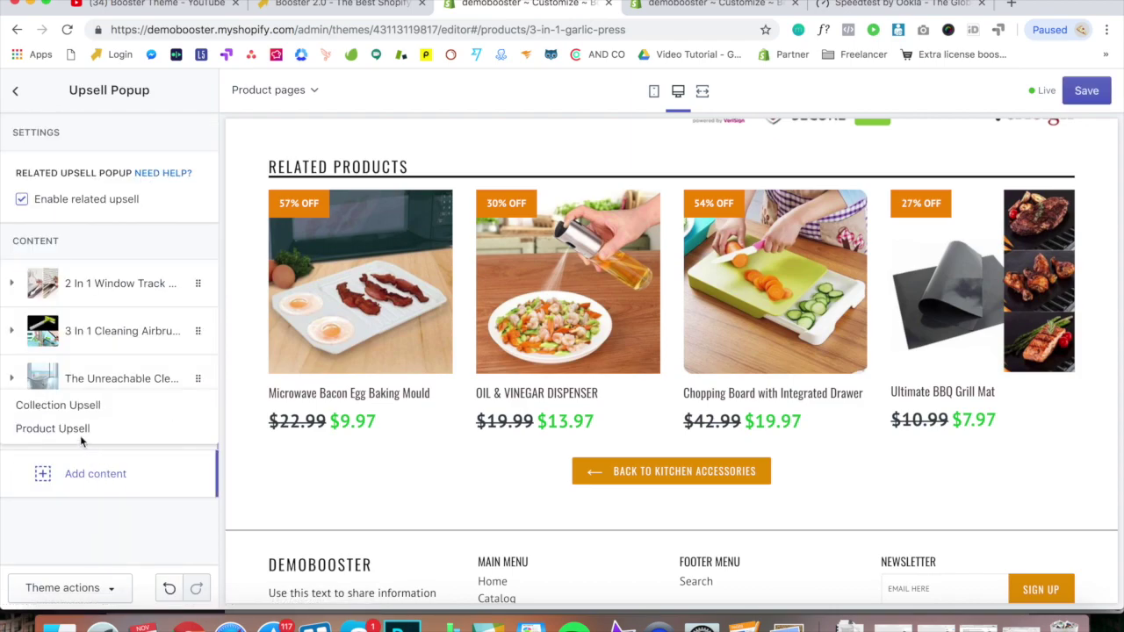
click(61, 408)
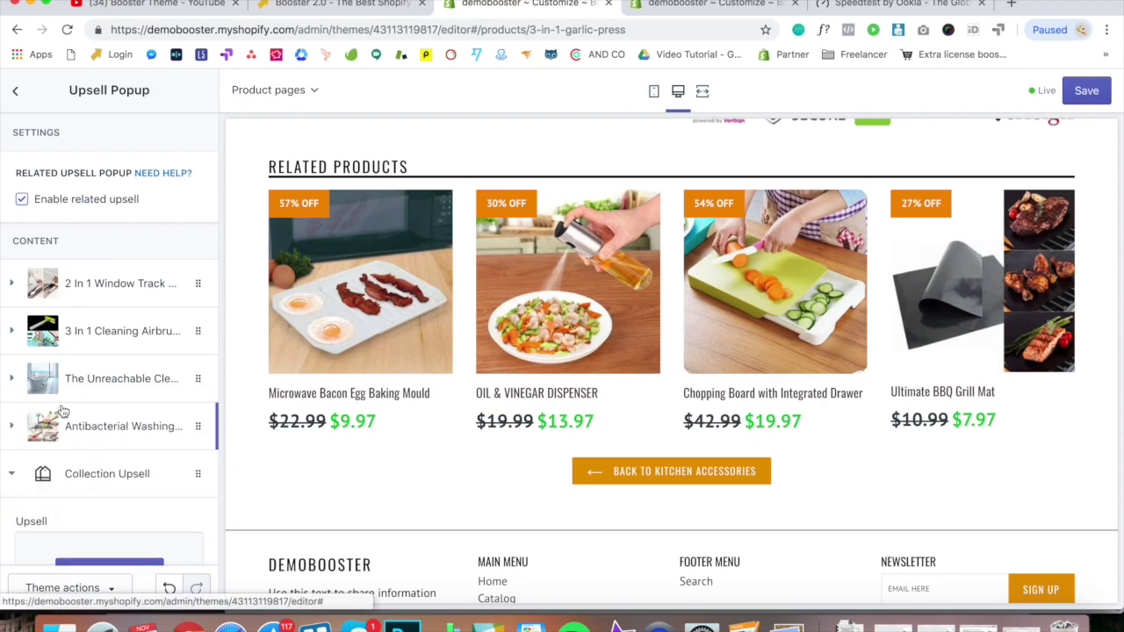
click(122, 360)
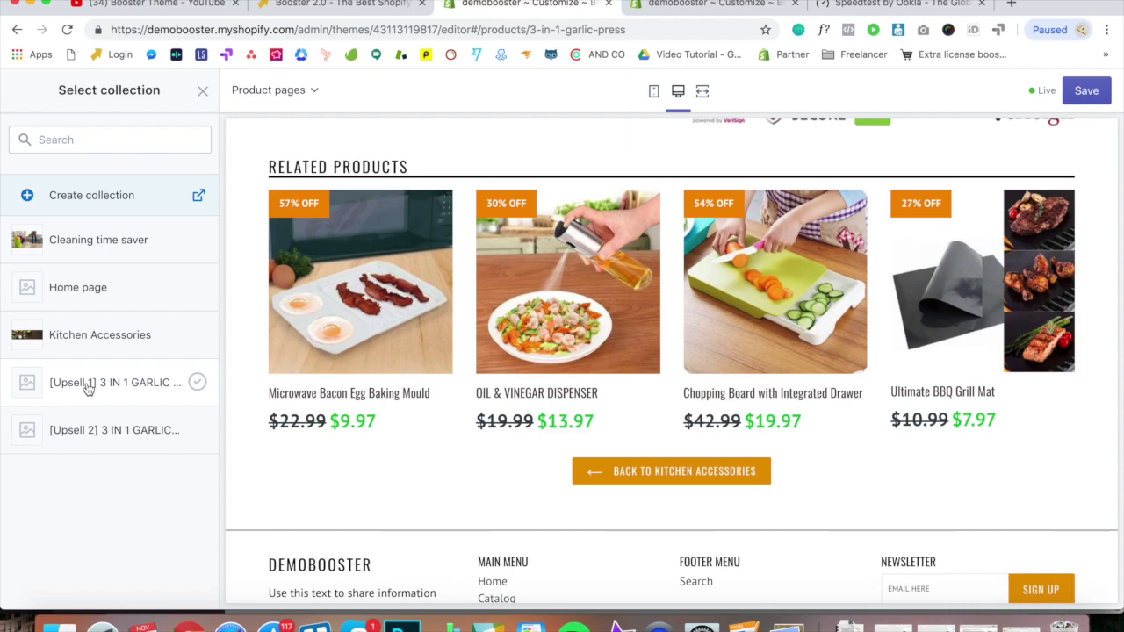
click(87, 382)
click(183, 589)
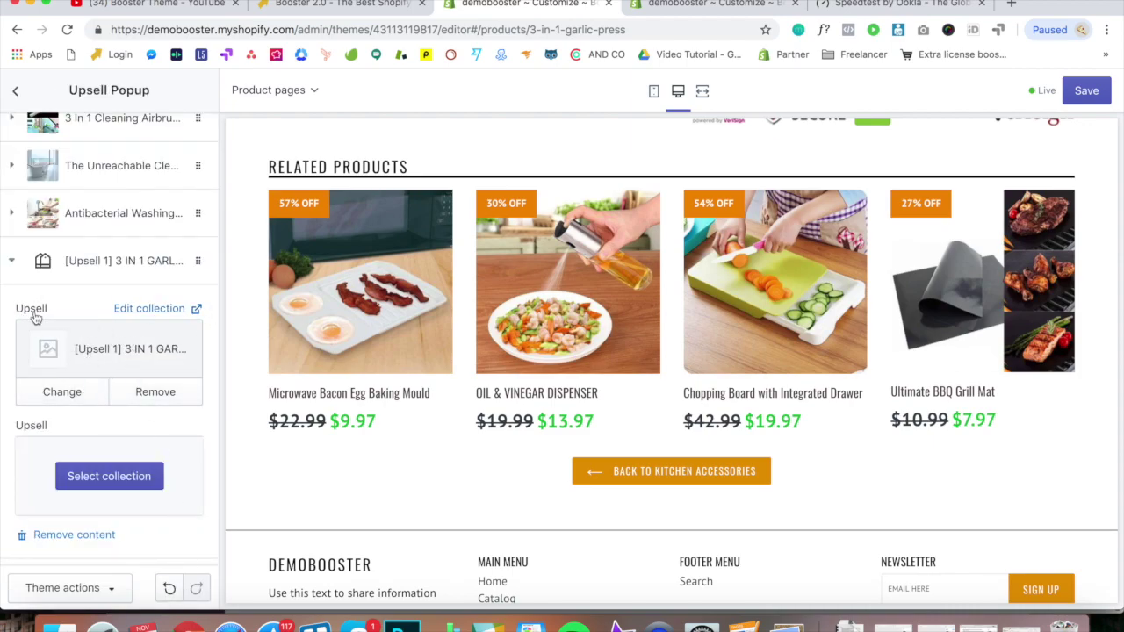
Assign "[Upsell 2] 3 IN 1 GARLIC PRESS" as the block's second collection and save the theme.
click(92, 465)
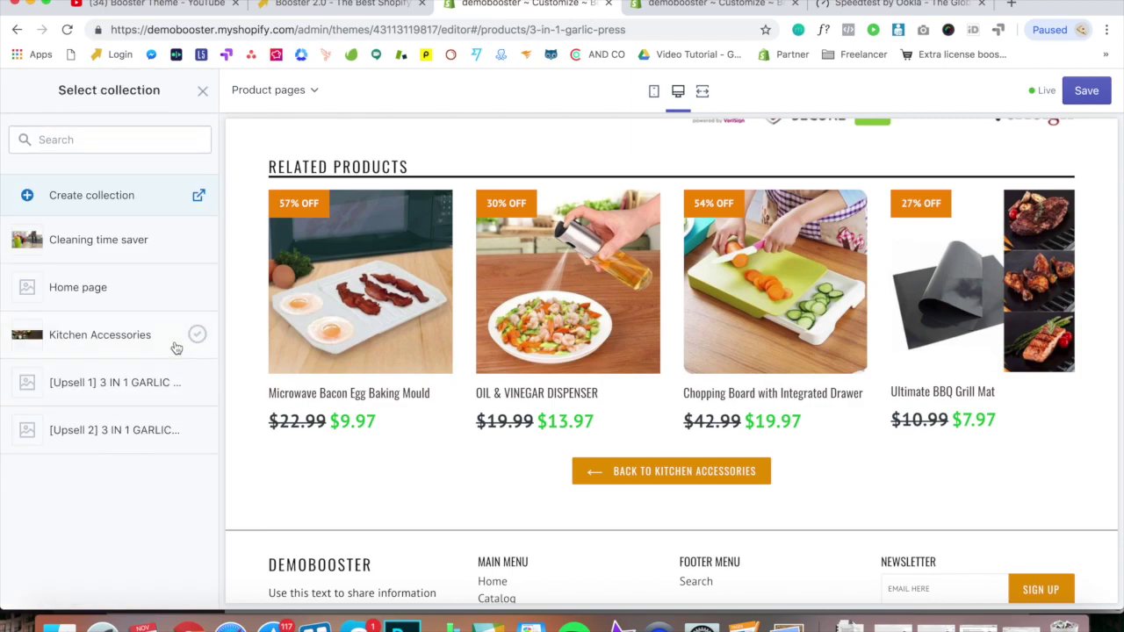
click(77, 427)
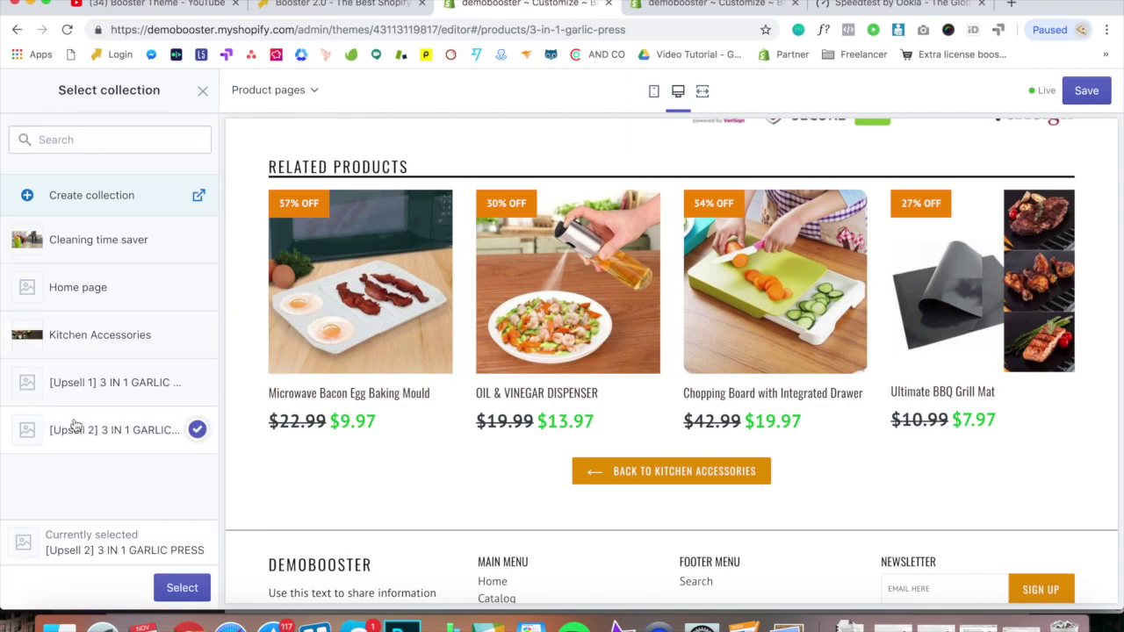
click(177, 586)
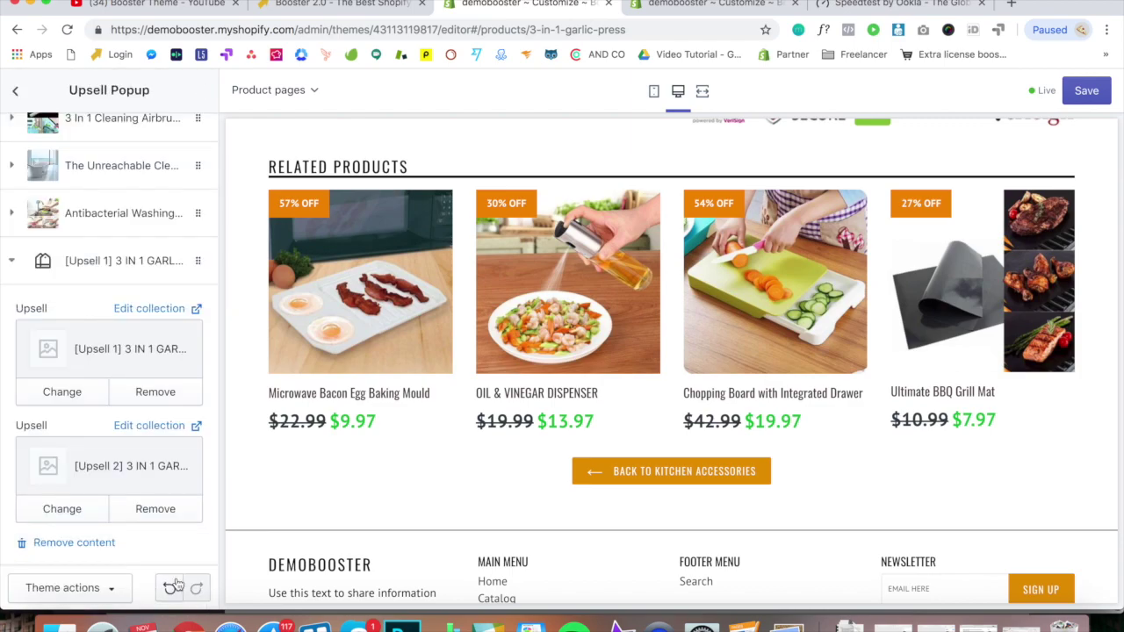
click(1096, 94)
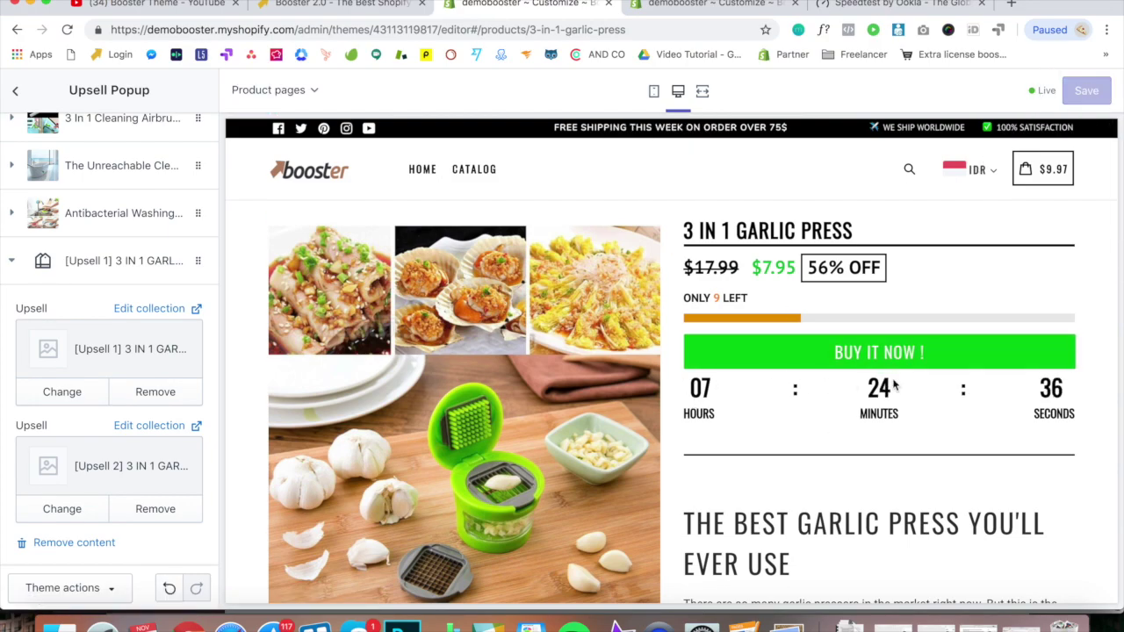
Test the upsell popup by buying the 3 In 1 Garlic Press in the preview and adding the offered Butter Grater to the cart.
click(885, 353)
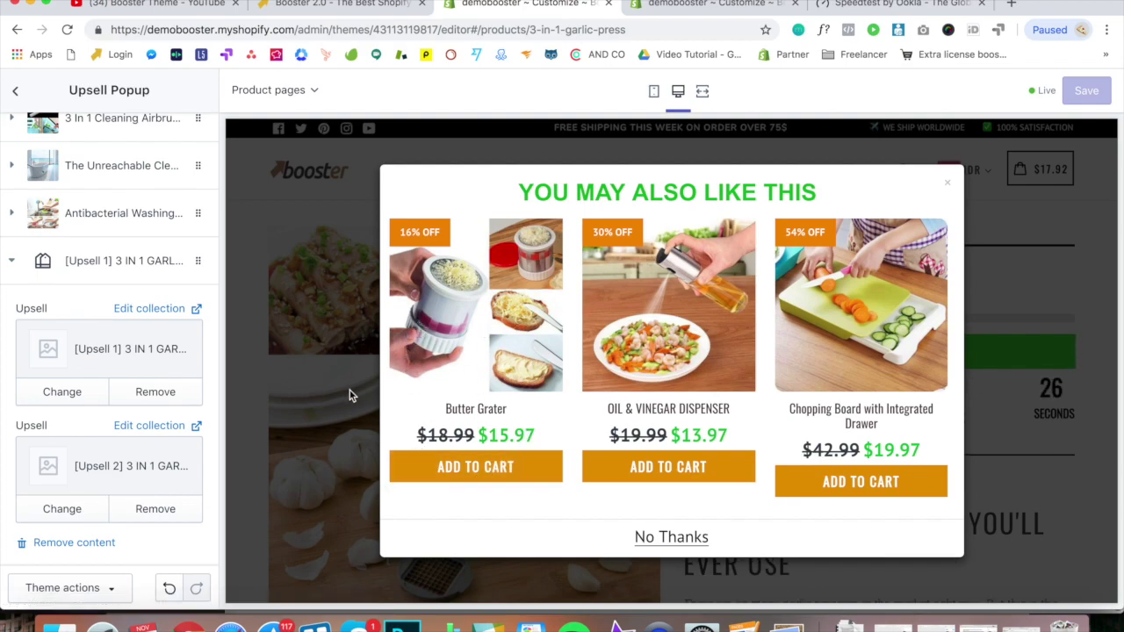
click(488, 475)
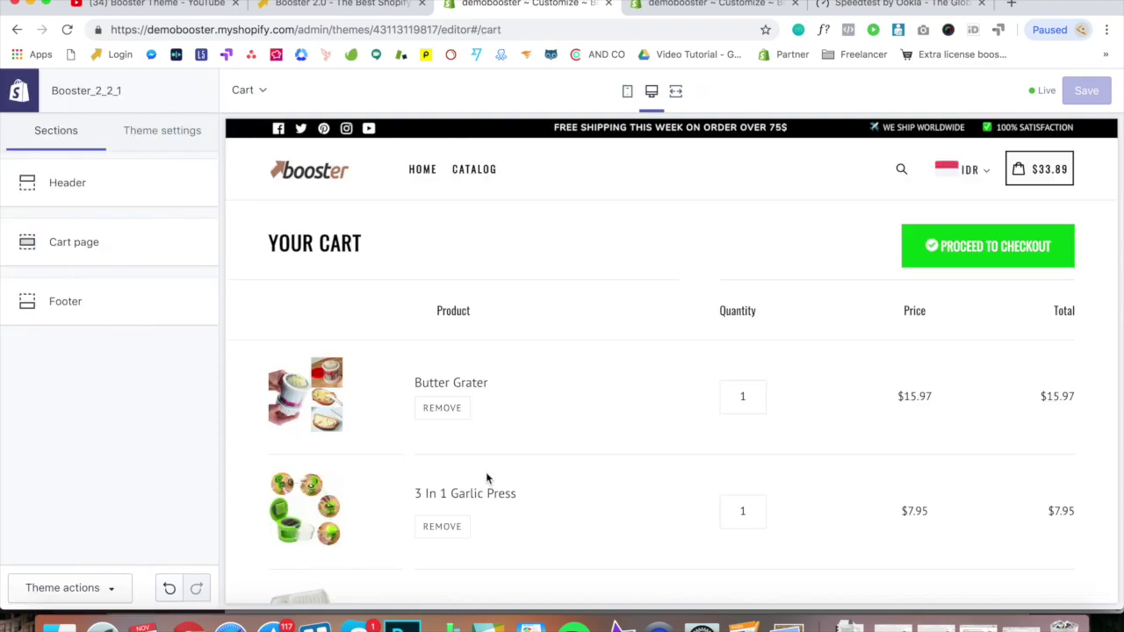